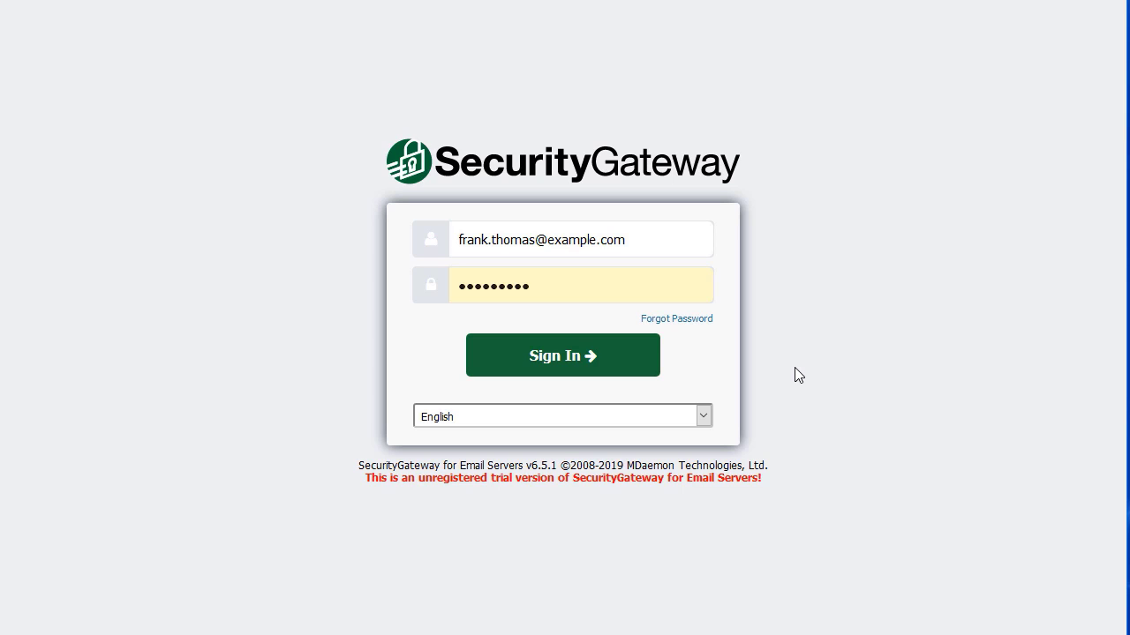
# Step: Sign in with the filled-in account credentials and view the server status and statistics on the dashboard
pyautogui.click(569, 365)
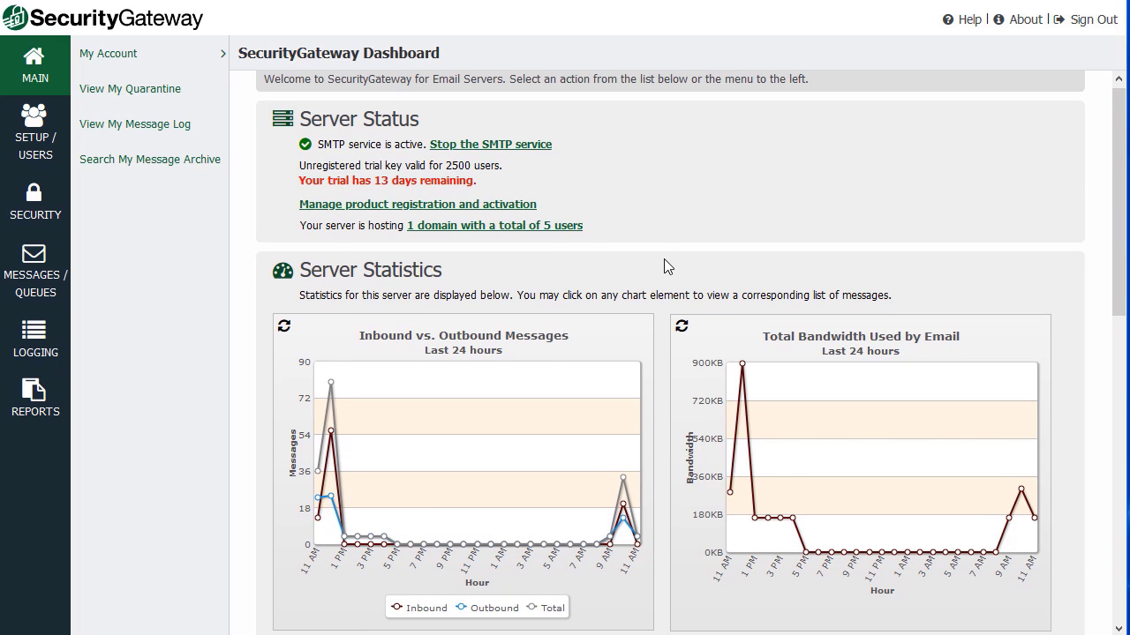
pyautogui.scroll(-3, 664, 266)
pyautogui.scroll(-1, 664, 267)
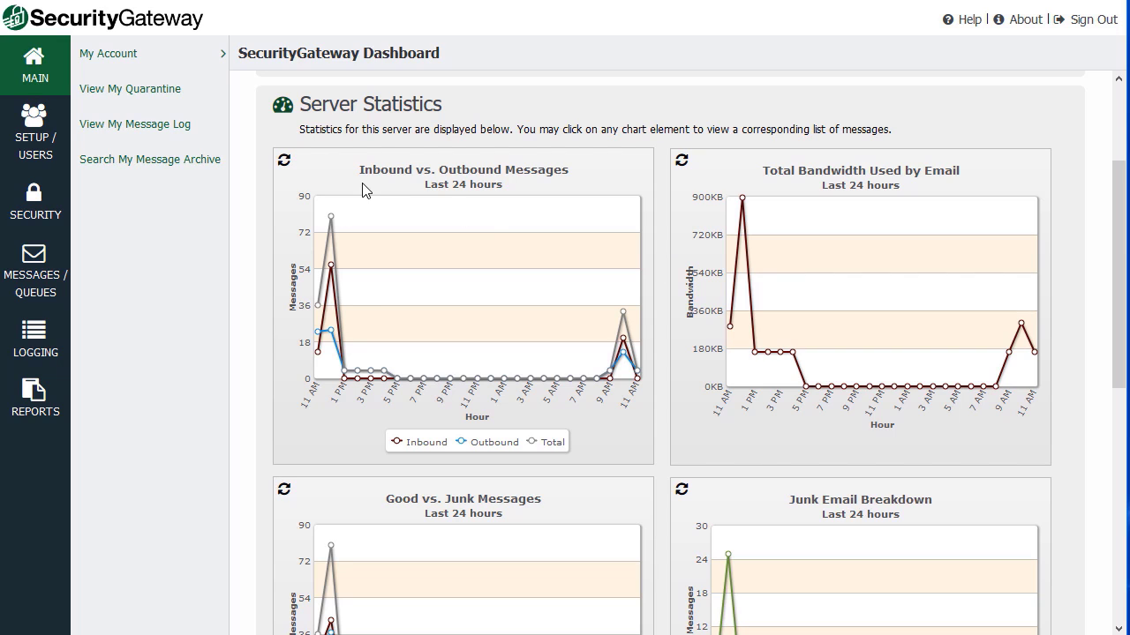
# Step: Inspect the Inbound vs. Outbound Messages chart, toggling its Inbound and Outbound series off and back on
pyautogui.moveTo(332, 227)
pyautogui.click(408, 450)
pyautogui.click(490, 452)
pyautogui.click(487, 453)
pyautogui.click(412, 450)
# Step: Examine the Top Email Recipients and Top Spam Sources charts, including the message counts of individual recipients
pyautogui.scroll(-3, 481, 410)
pyautogui.scroll(-10, 480, 416)
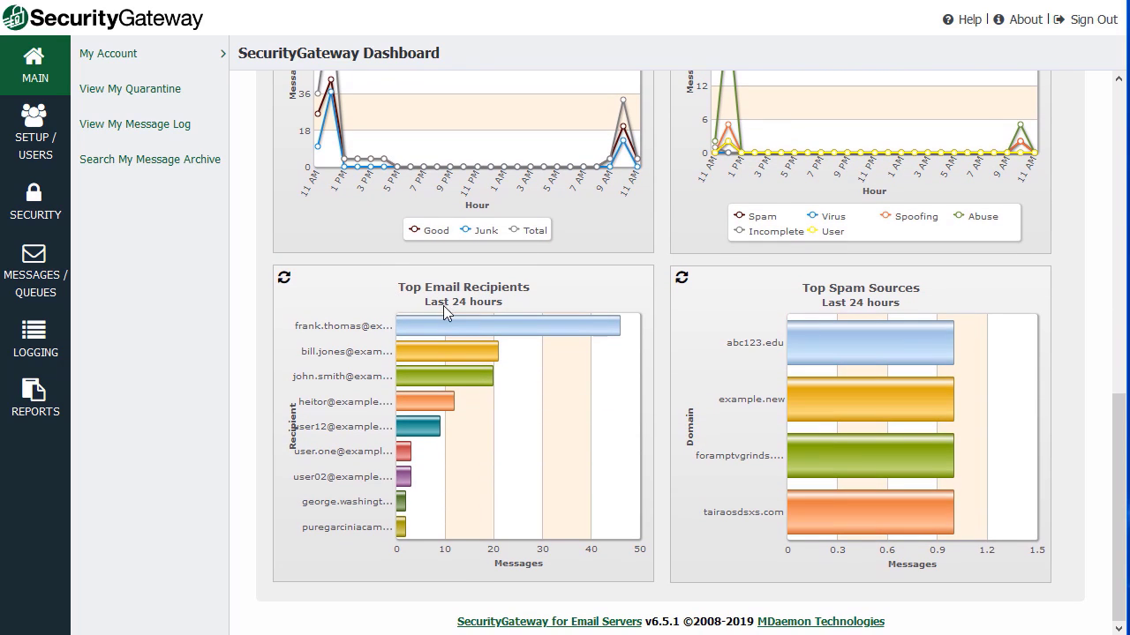
pyautogui.moveTo(412, 326)
pyautogui.scroll(3, 732, 410)
pyautogui.scroll(-2, 738, 413)
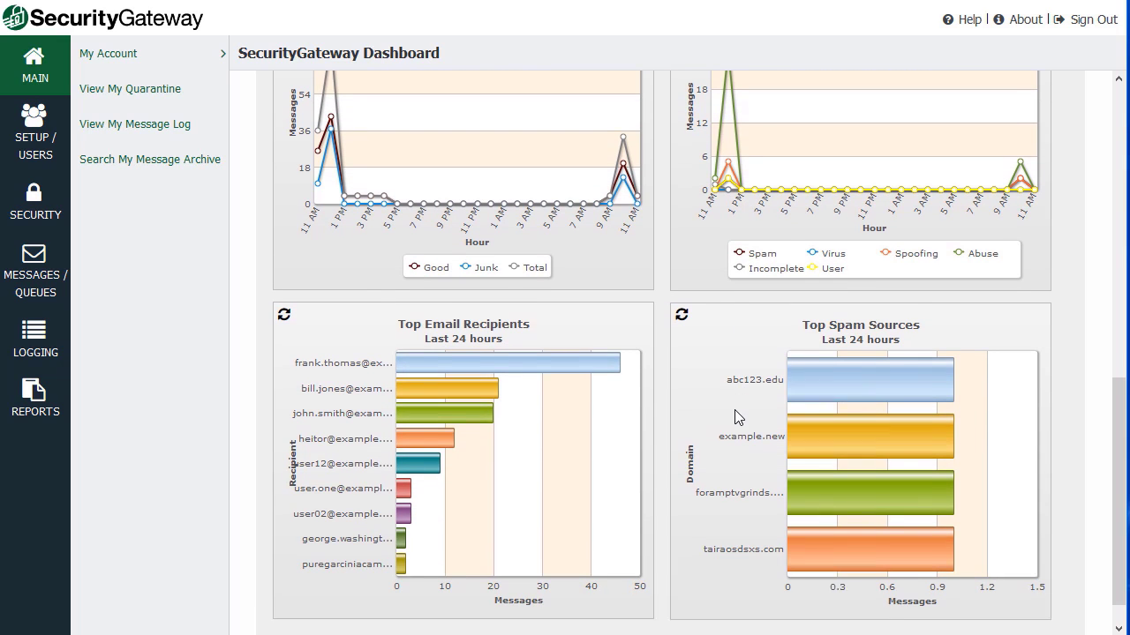
pyautogui.moveTo(420, 413)
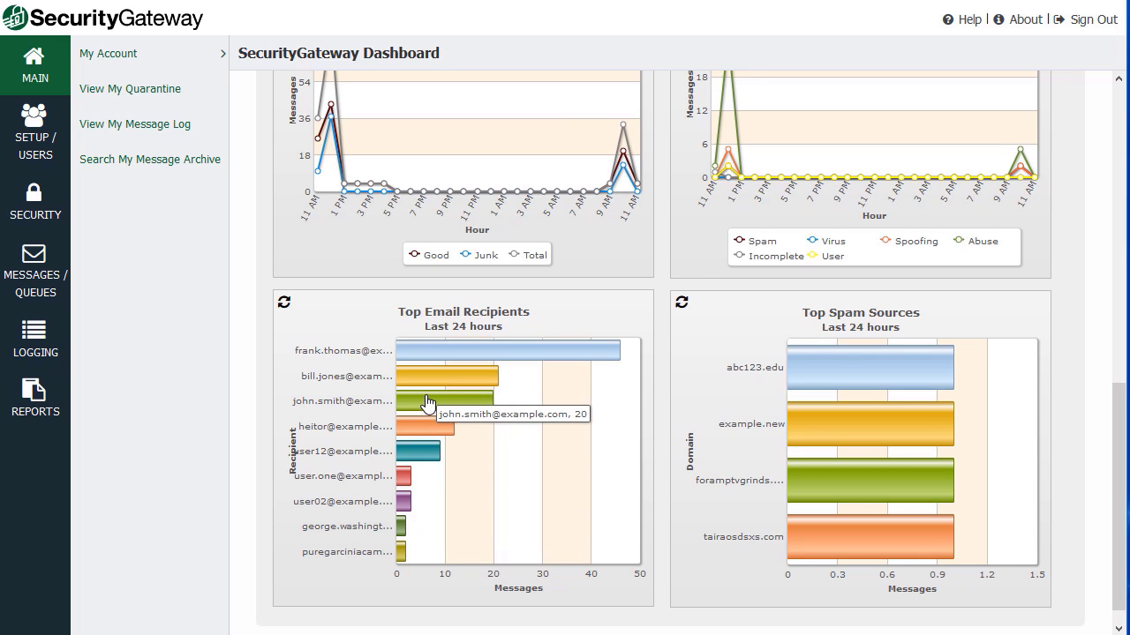
# Step: Open the message list behind the peak total in the Good vs. Junk Messages chart and return to the dashboard
pyautogui.scroll(4, 429, 413)
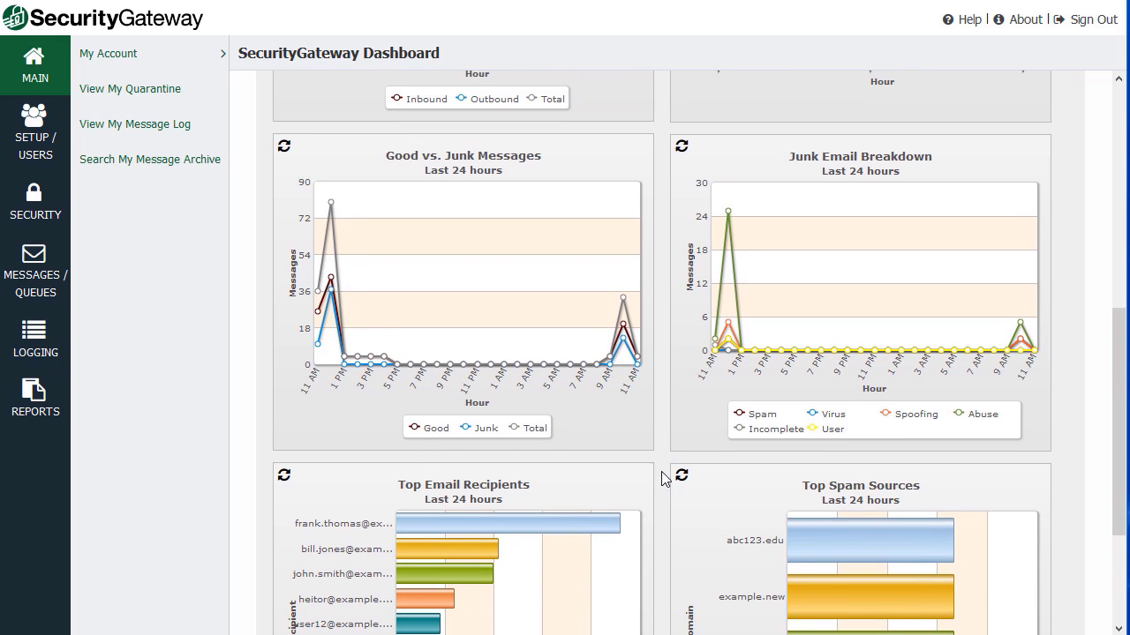
pyautogui.click(334, 210)
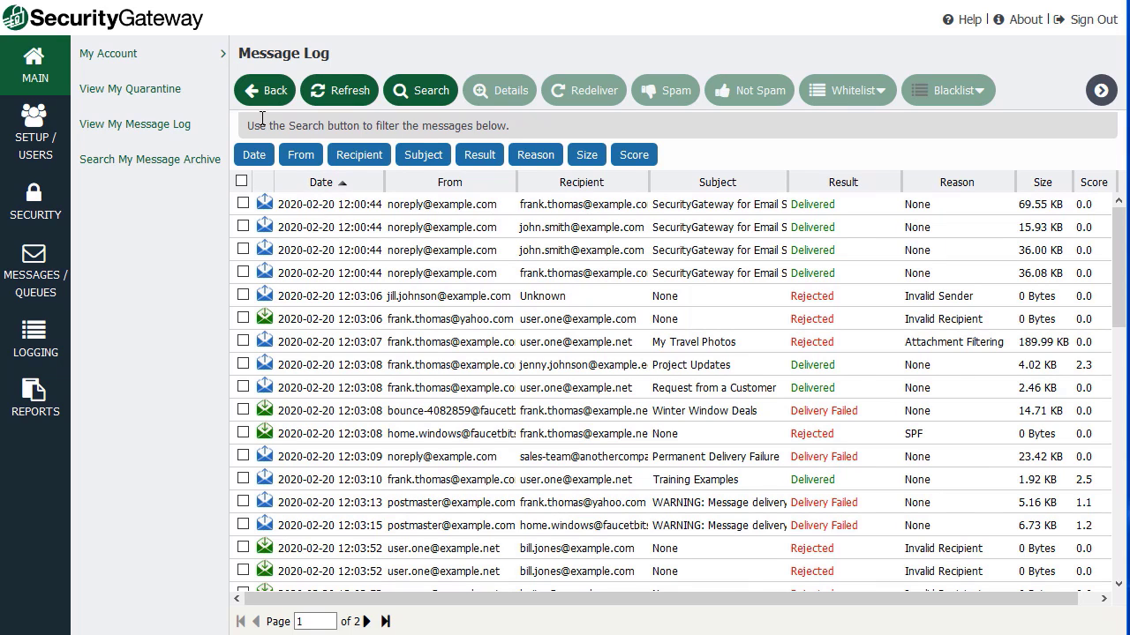
pyautogui.click(16, 70)
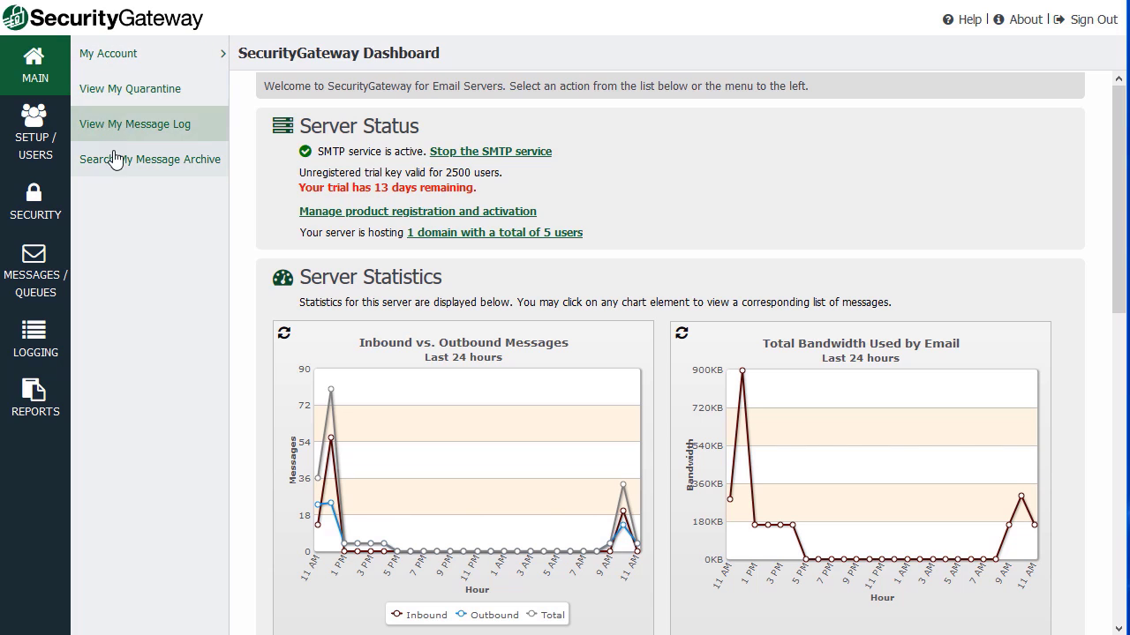
# Step: View the landing page and settings of the signed-in account
pyautogui.click(112, 62)
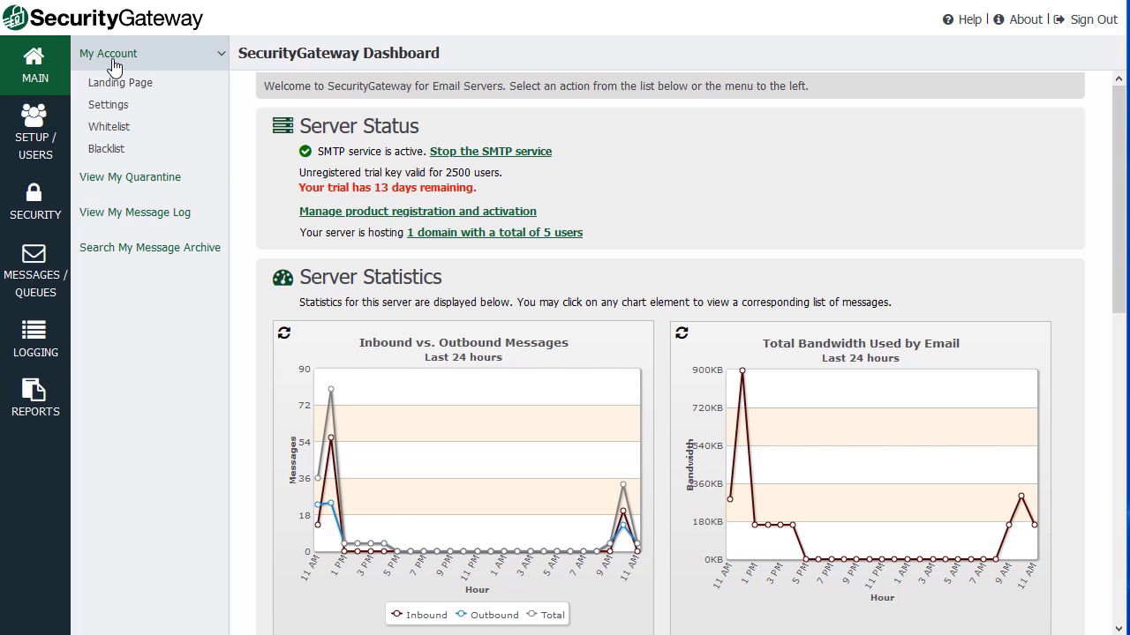
pyautogui.click(110, 84)
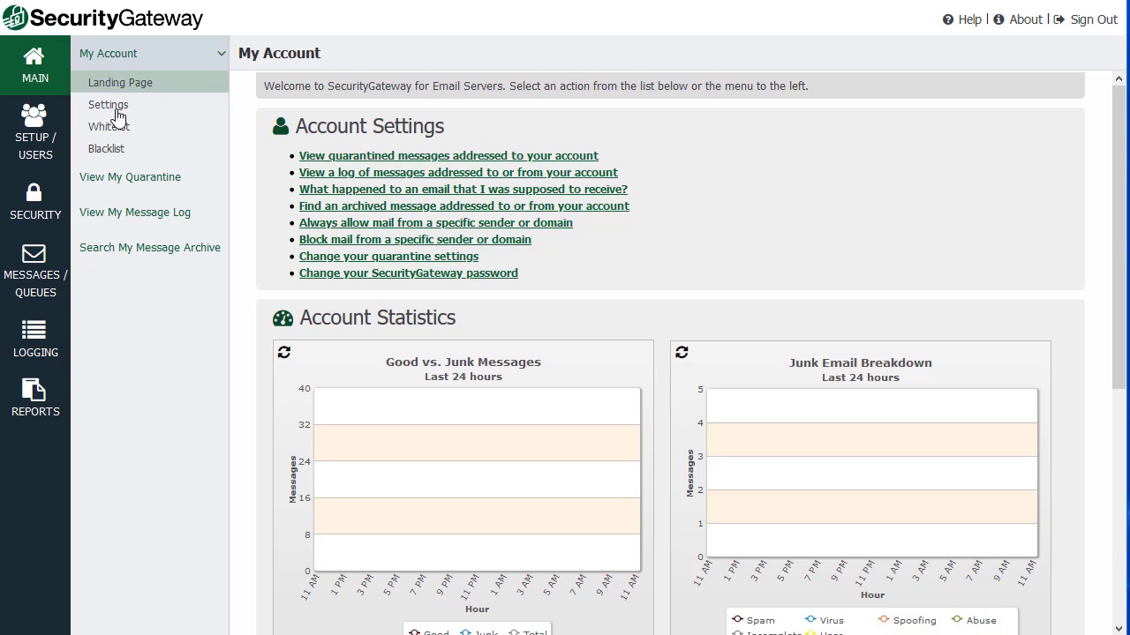
pyautogui.click(116, 105)
# Step: View the account's own quarantine, message log and message archive search
pyautogui.click(125, 182)
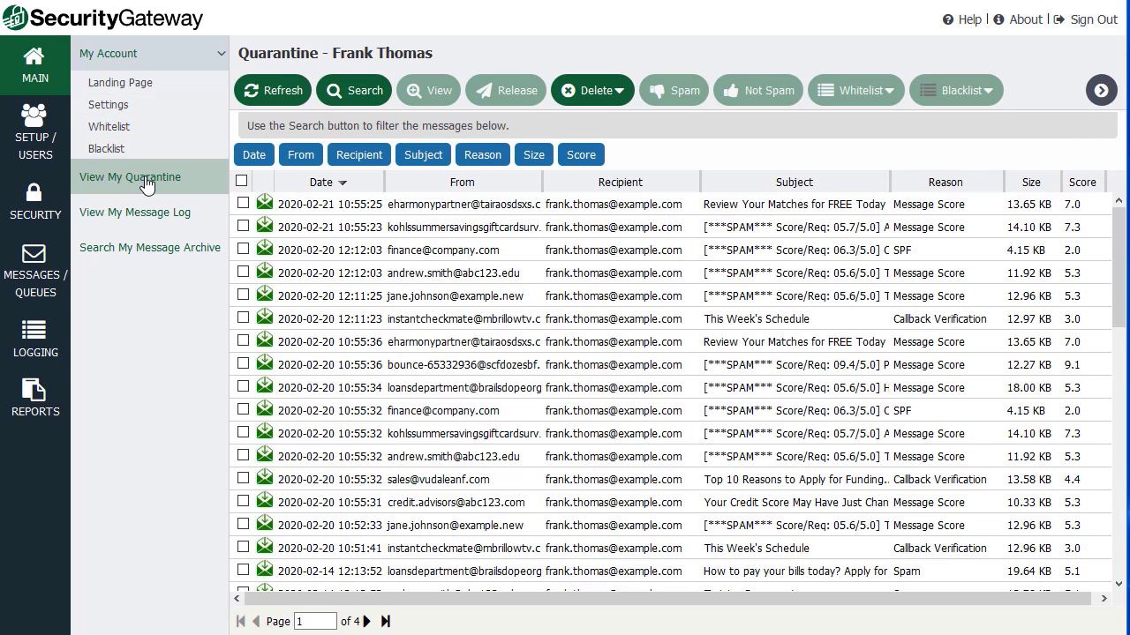
pyautogui.click(130, 216)
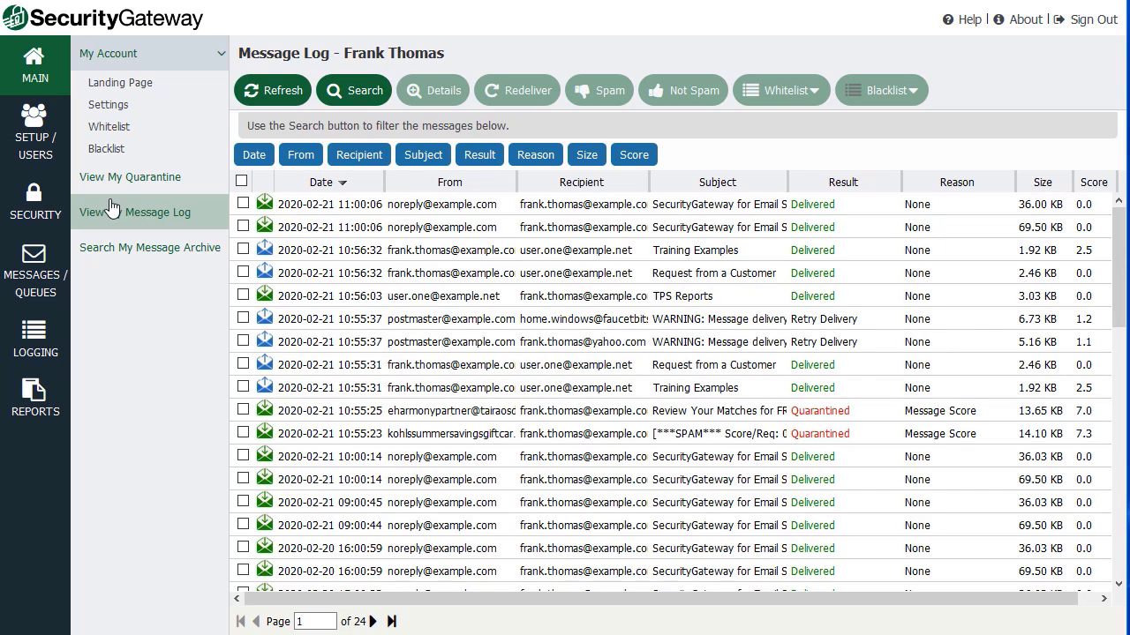
pyautogui.click(150, 258)
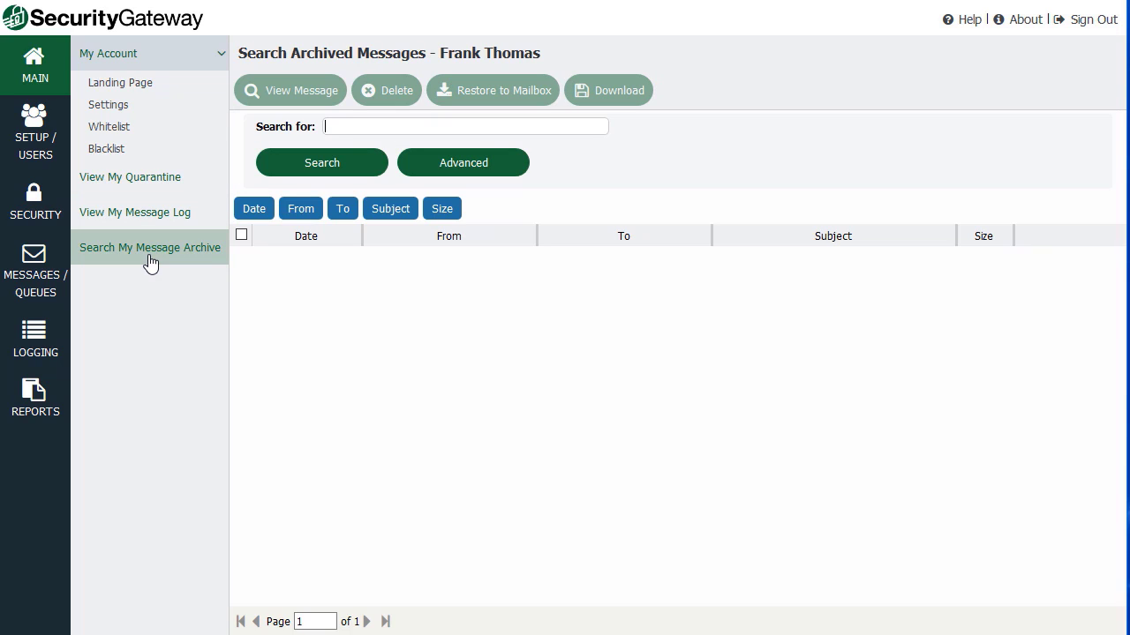
# Step: Locate the Help link, view the product's About information and close it
pyautogui.click(968, 34)
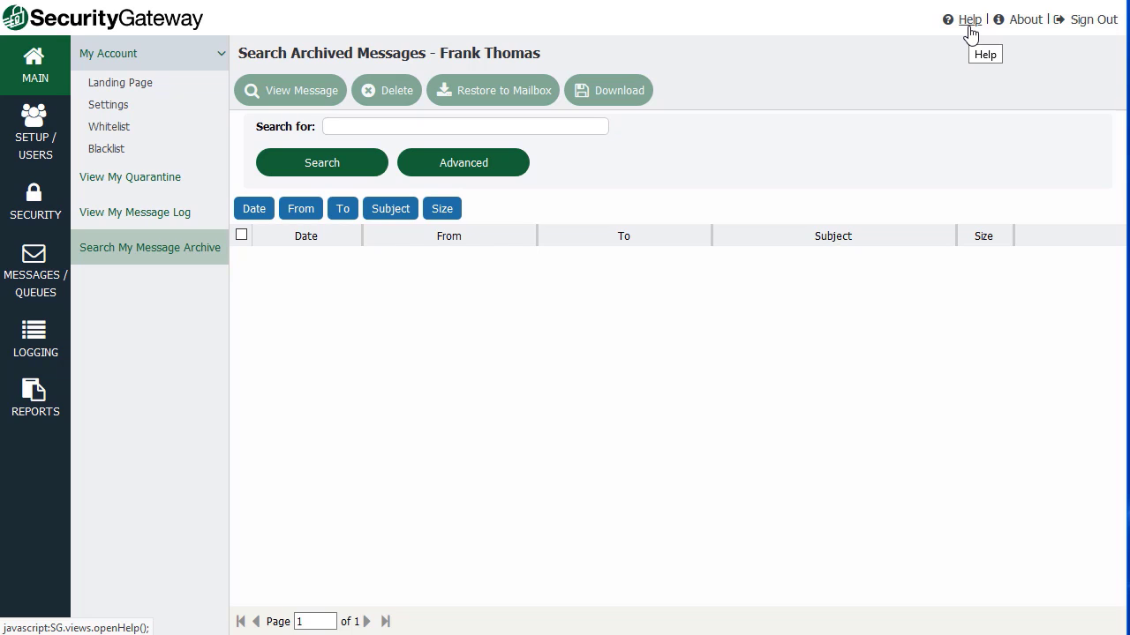
pyautogui.click(1031, 29)
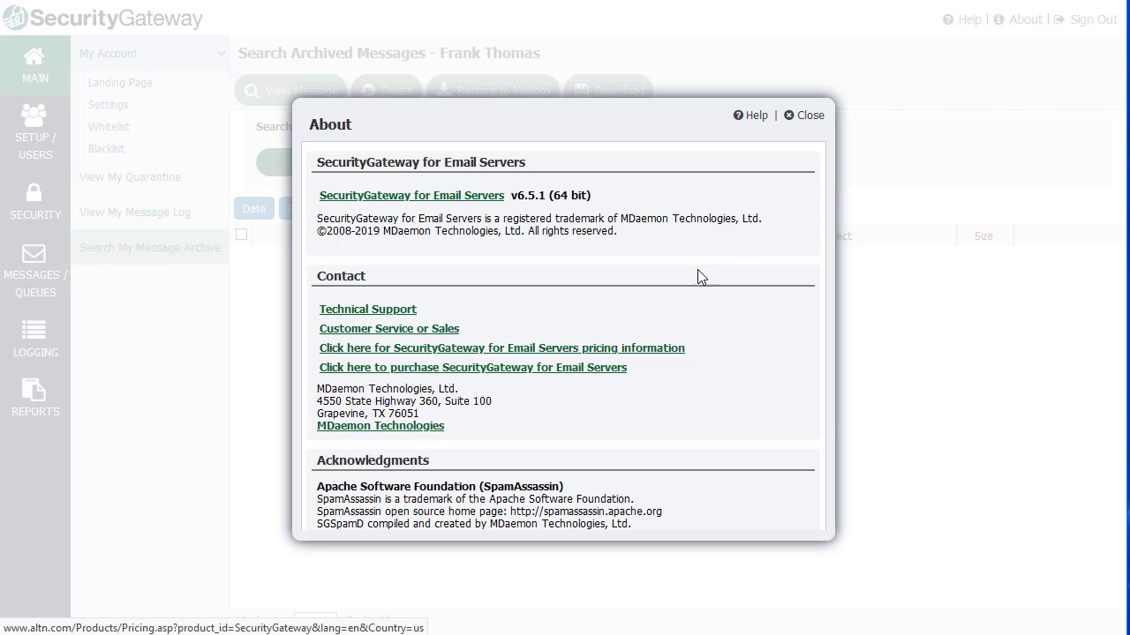
pyautogui.click(812, 116)
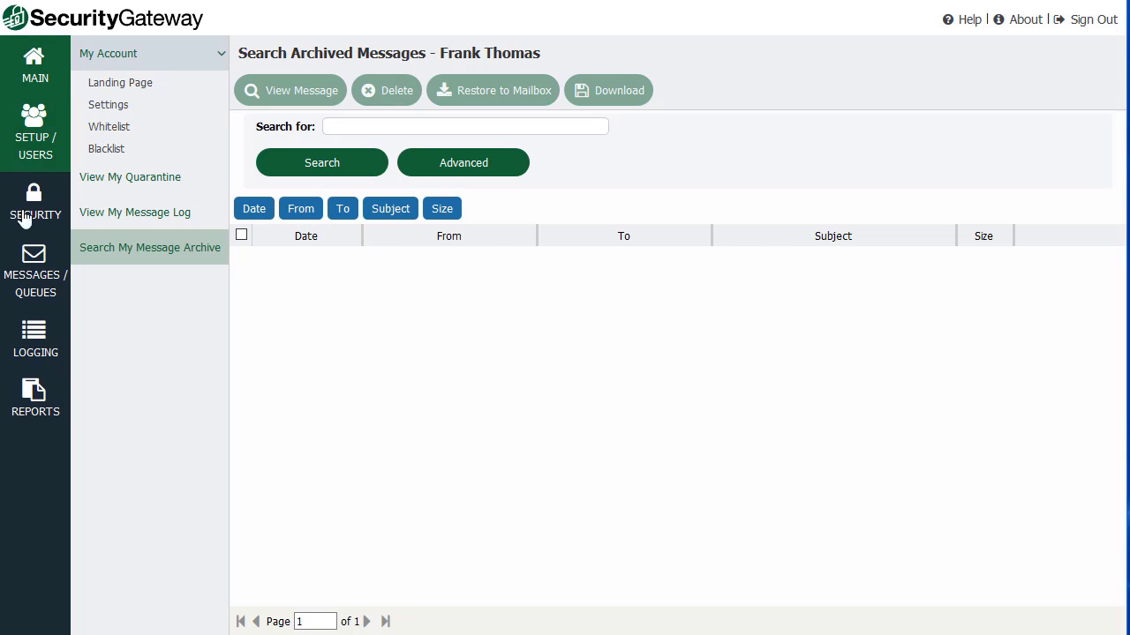
# Step: Review the account setup pages: Domains and Users, Administrators, User Verification Sources, Automatic Domain Creation and User Options
pyautogui.click(40, 142)
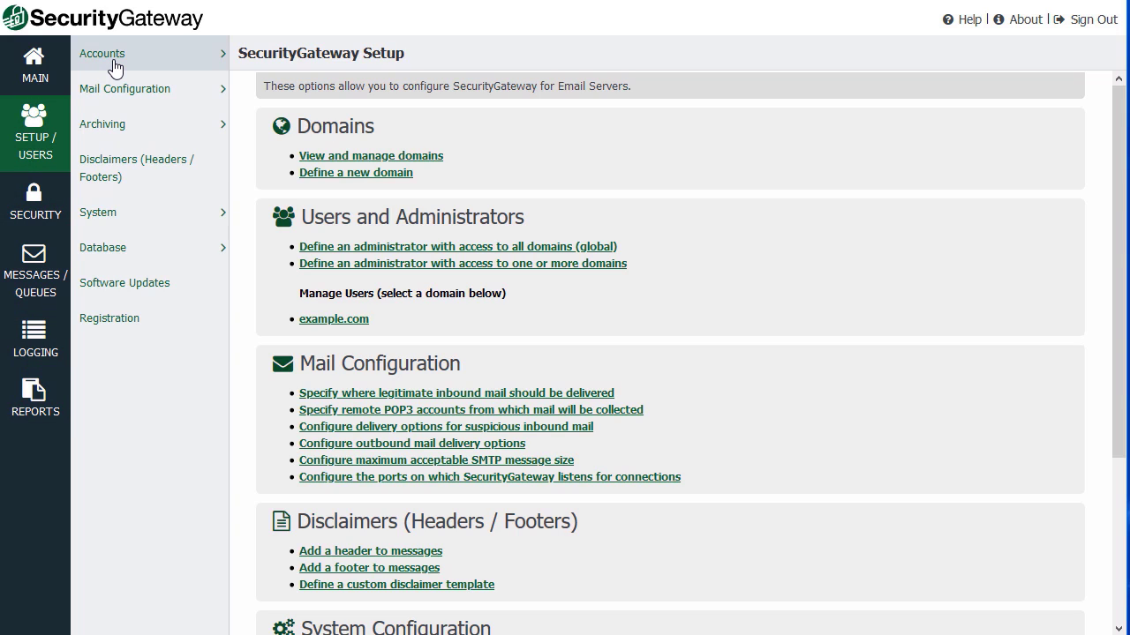
pyautogui.click(166, 65)
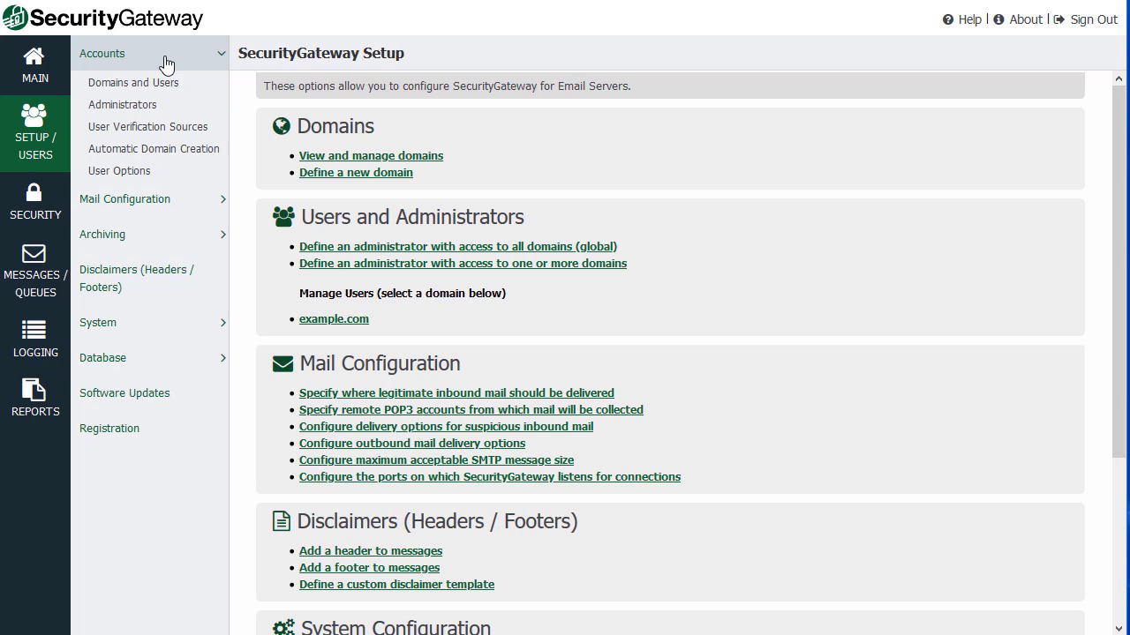
pyautogui.click(154, 84)
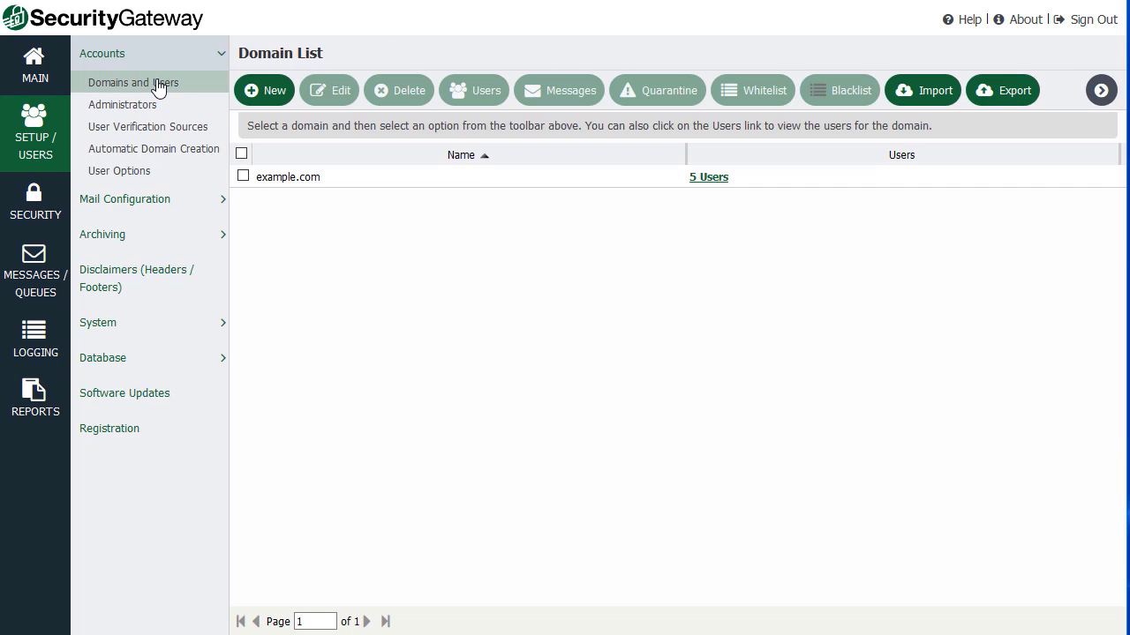
pyautogui.click(139, 106)
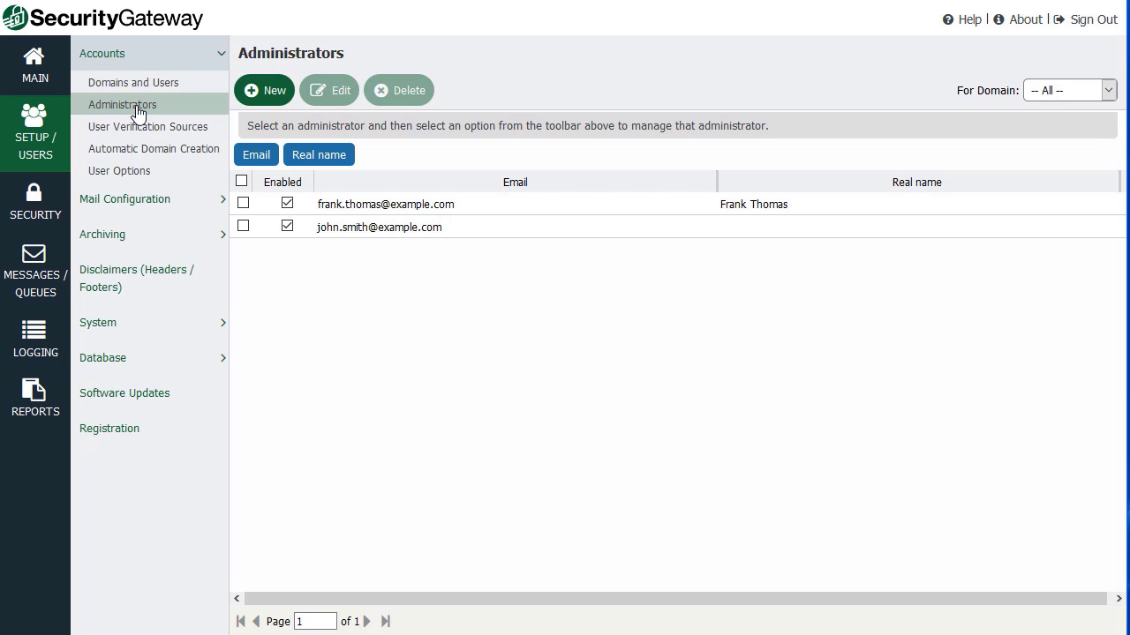
pyautogui.click(141, 129)
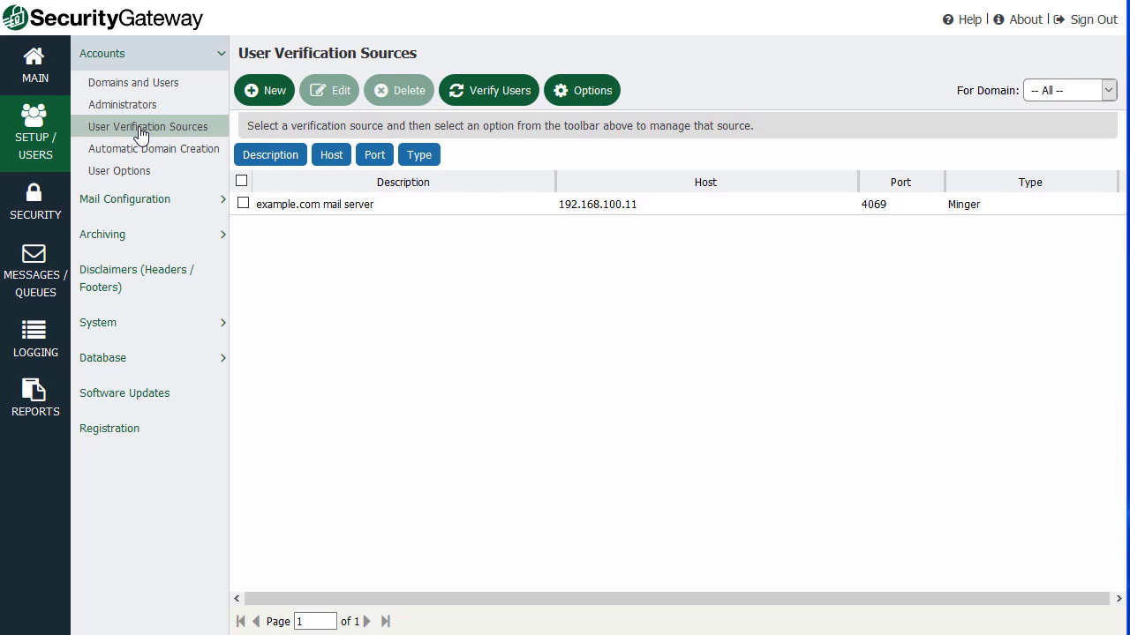
pyautogui.click(129, 155)
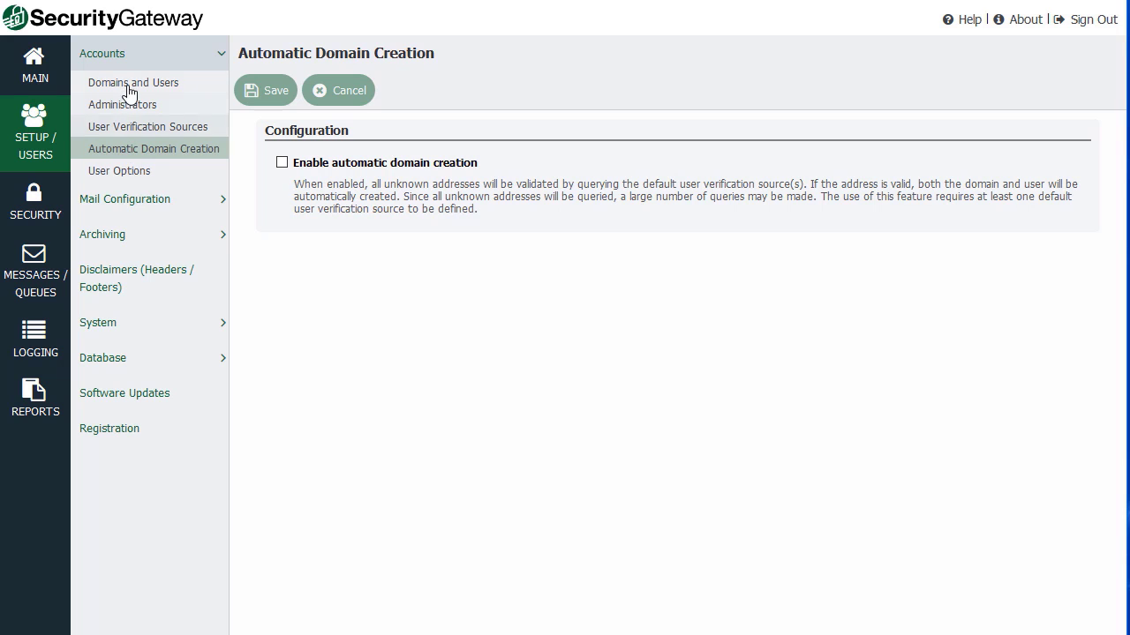
pyautogui.click(117, 176)
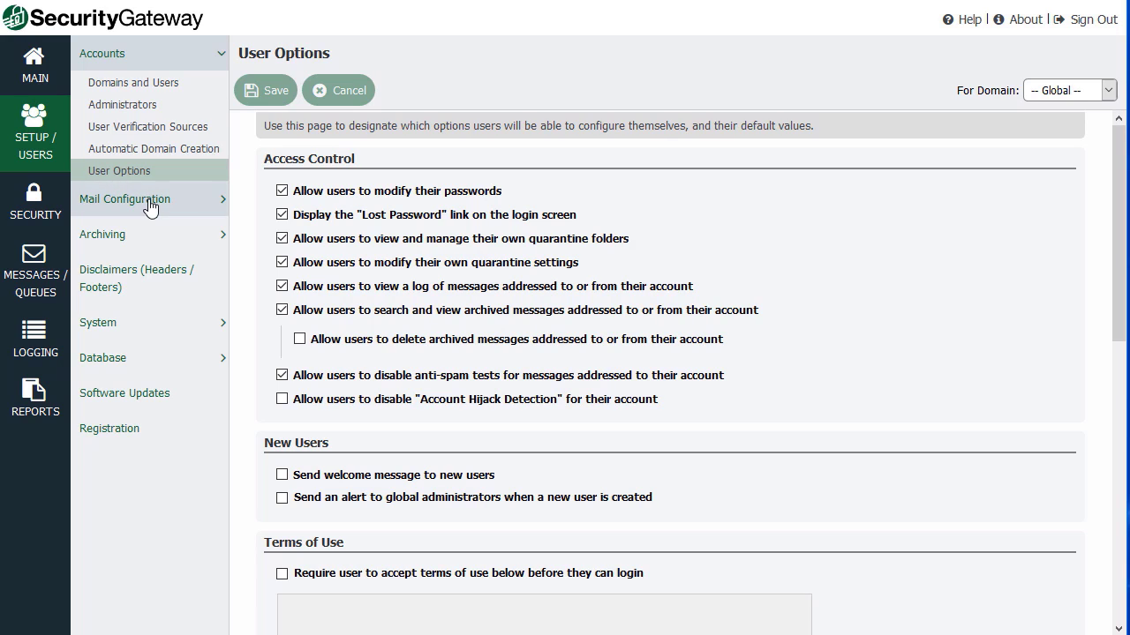
# Step: Review the mail configuration pages: Domain Mail Servers, Quarantine Configuration, Email Protocol with its HELO domain name, and Mail Delivery
pyautogui.click(154, 199)
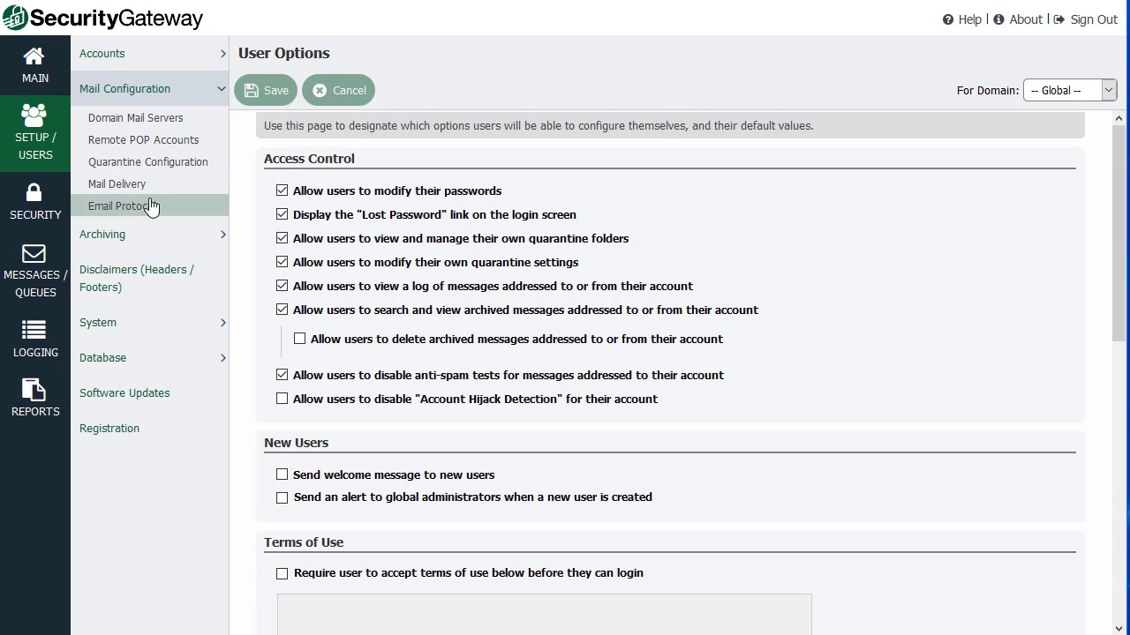
pyautogui.click(168, 123)
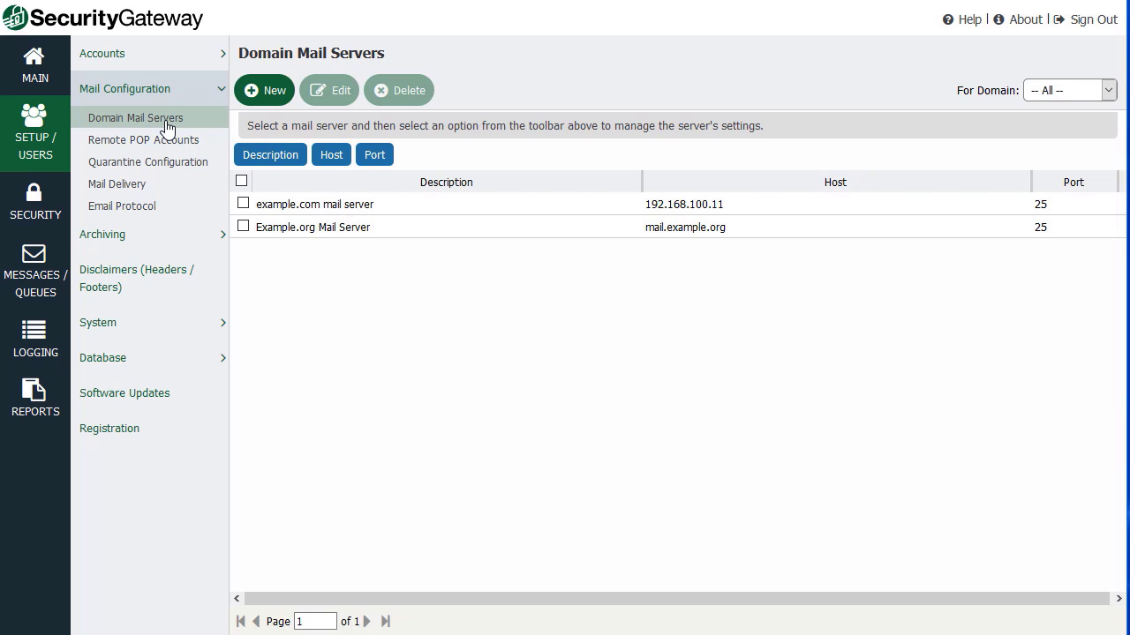
pyautogui.click(147, 164)
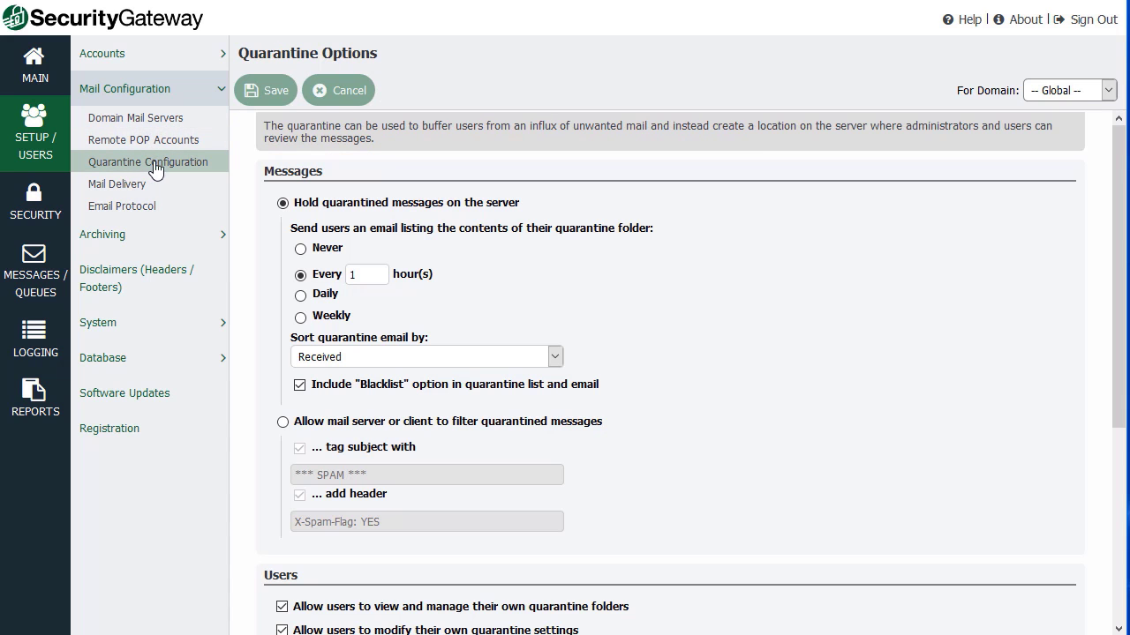
pyautogui.click(147, 208)
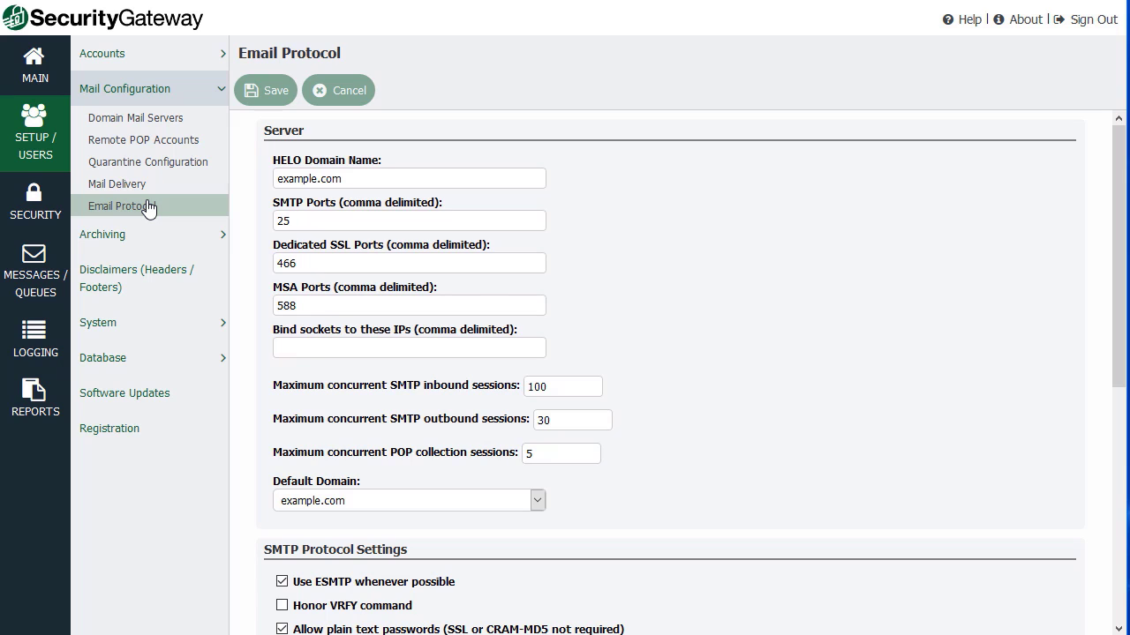
pyautogui.moveTo(367, 178); pyautogui.dragTo(208, 180)
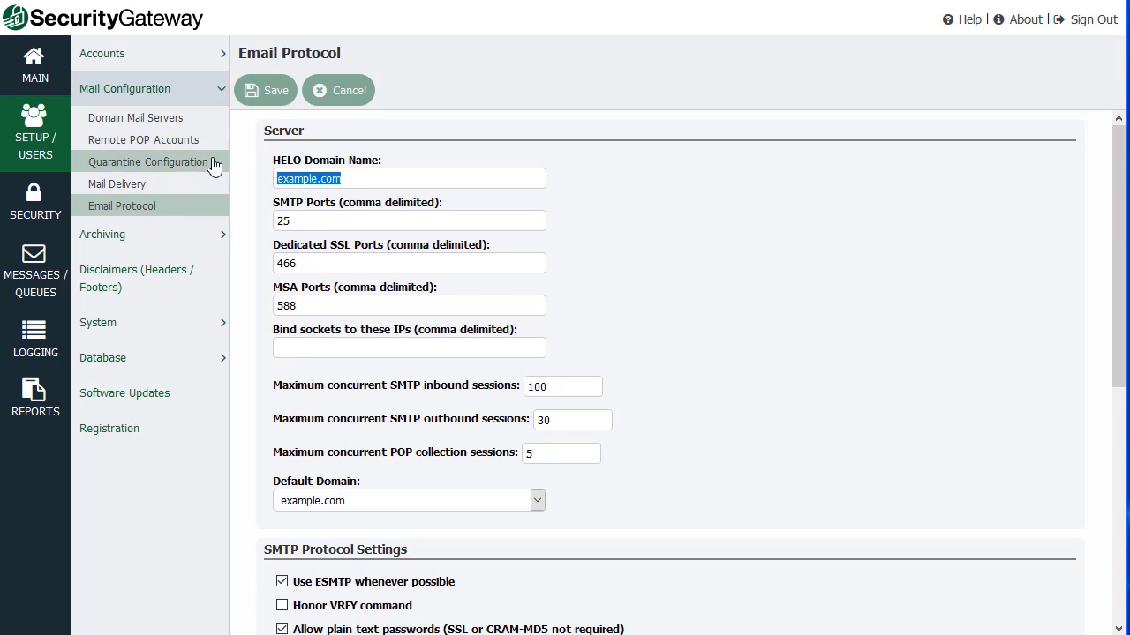
pyautogui.click(130, 186)
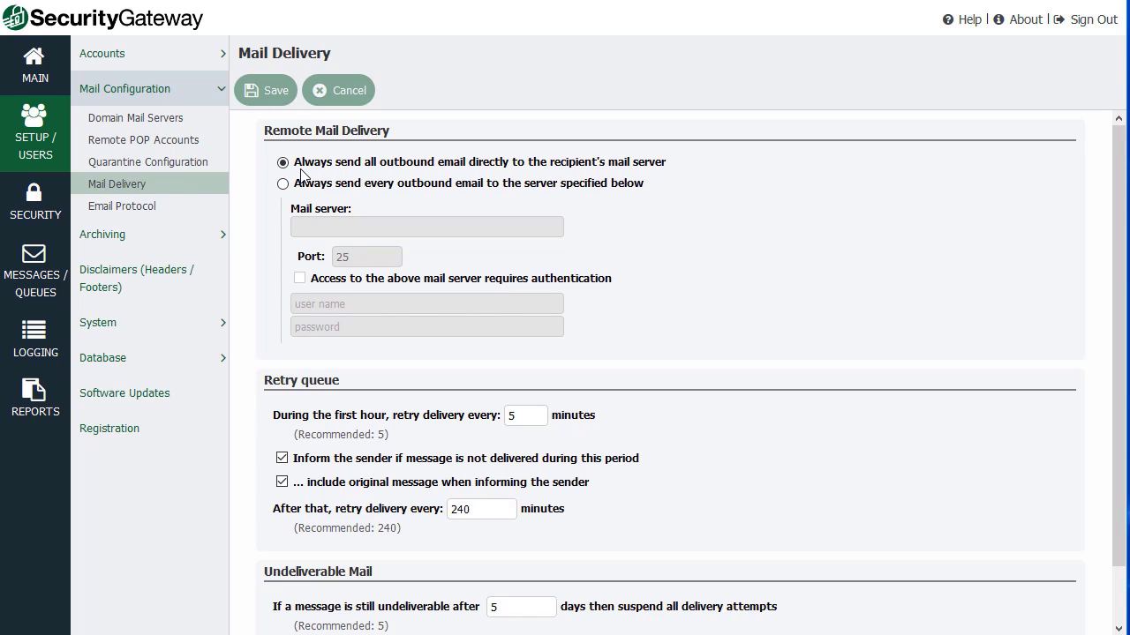
# Step: Review the archiving configuration, the archive stores and the message disclaimers
pyautogui.click(221, 234)
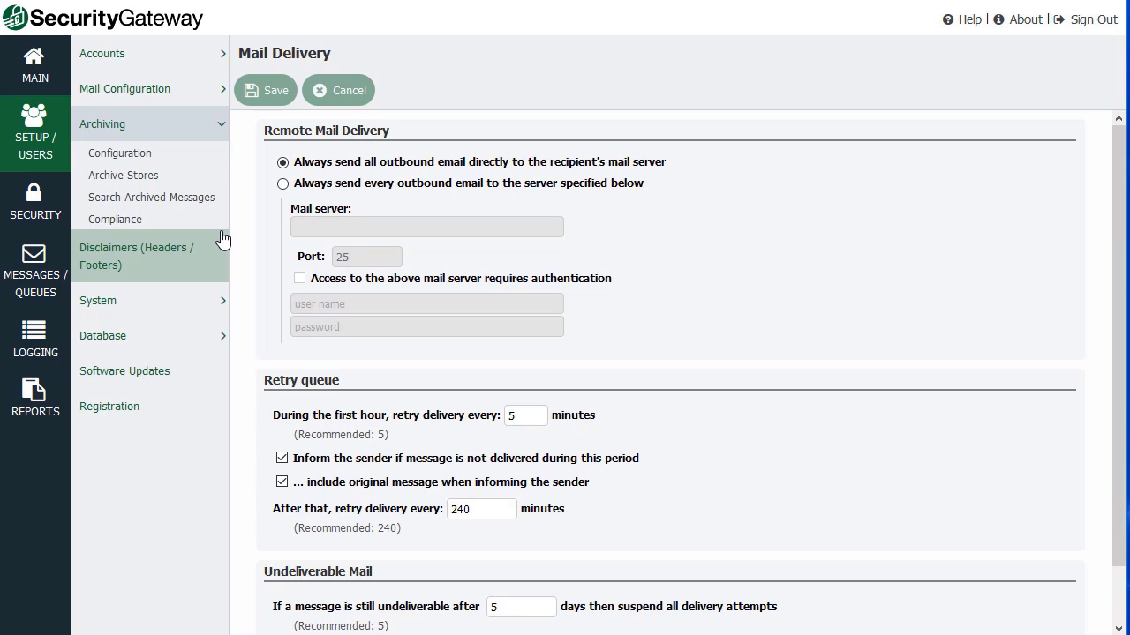
pyautogui.click(104, 153)
pyautogui.click(124, 177)
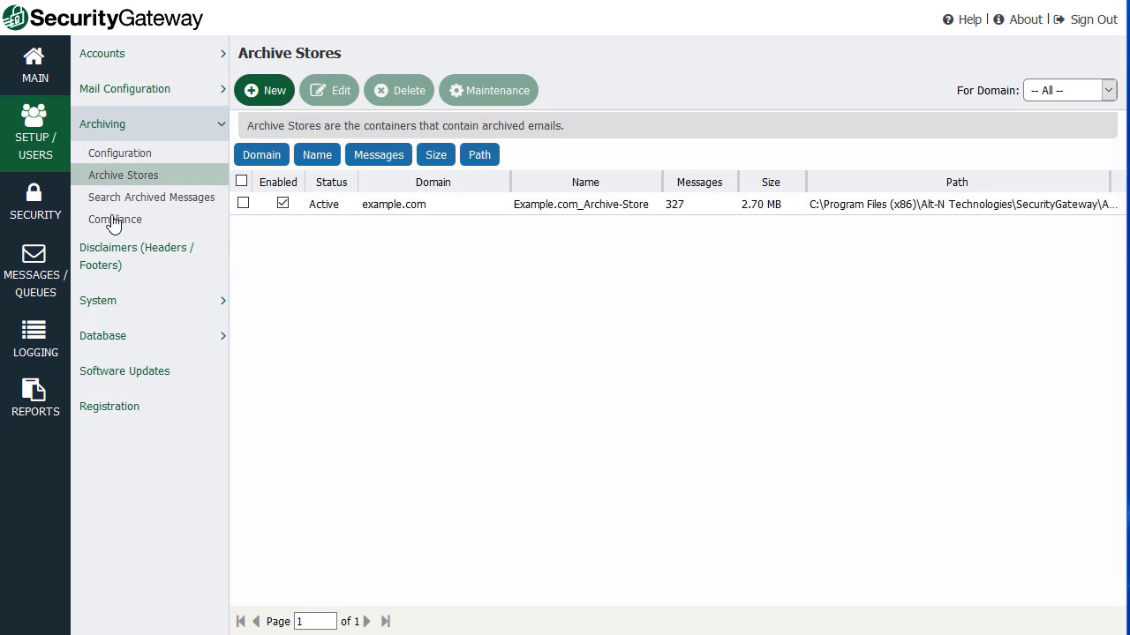
pyautogui.click(126, 254)
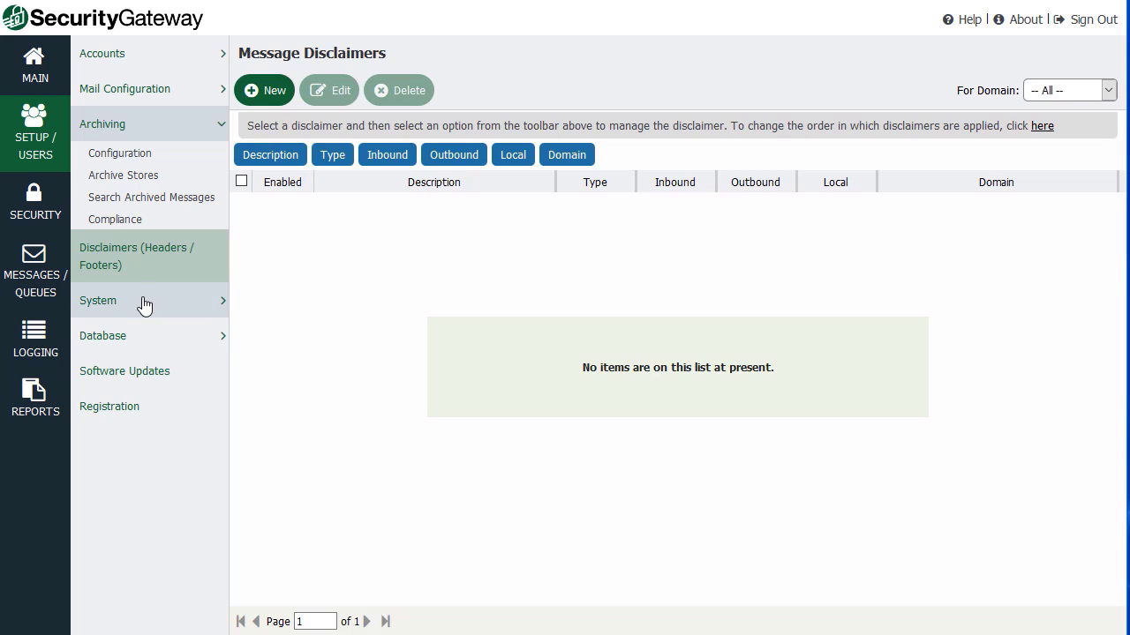
# Step: Review the system setup pages for Encryption, DNS Servers and Directories
pyautogui.click(145, 301)
pyautogui.click(144, 248)
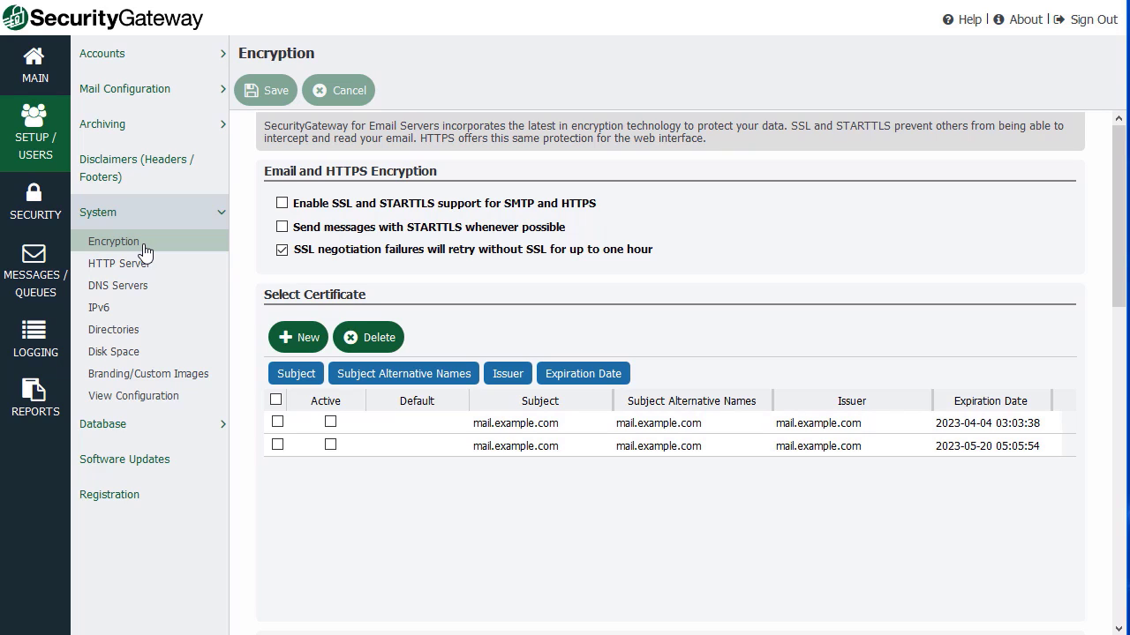
pyautogui.click(118, 287)
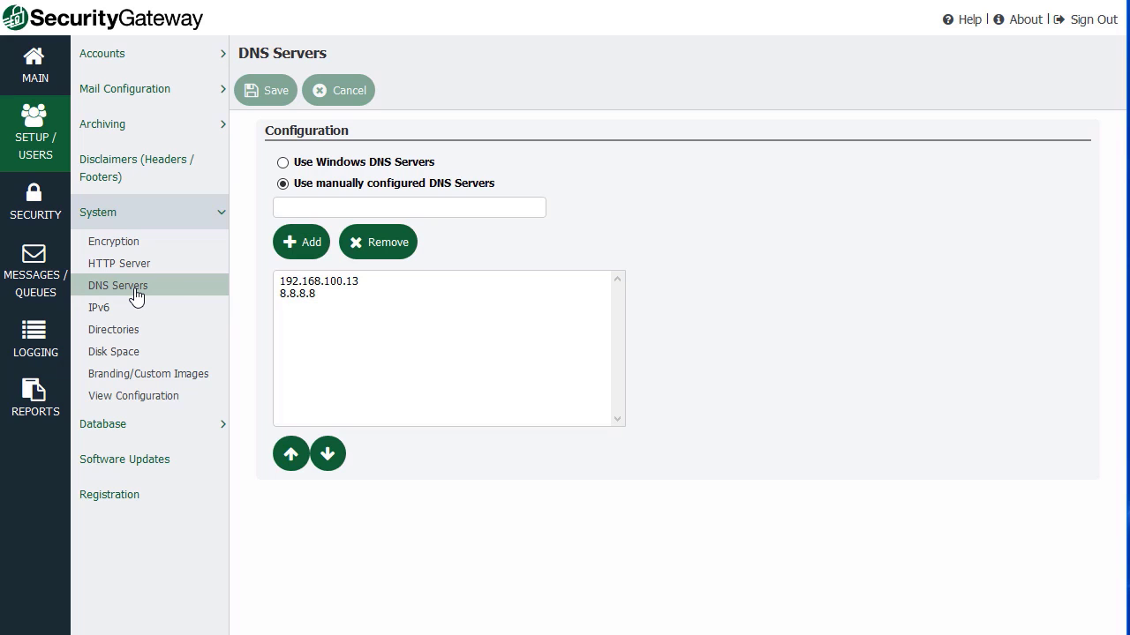
pyautogui.click(116, 331)
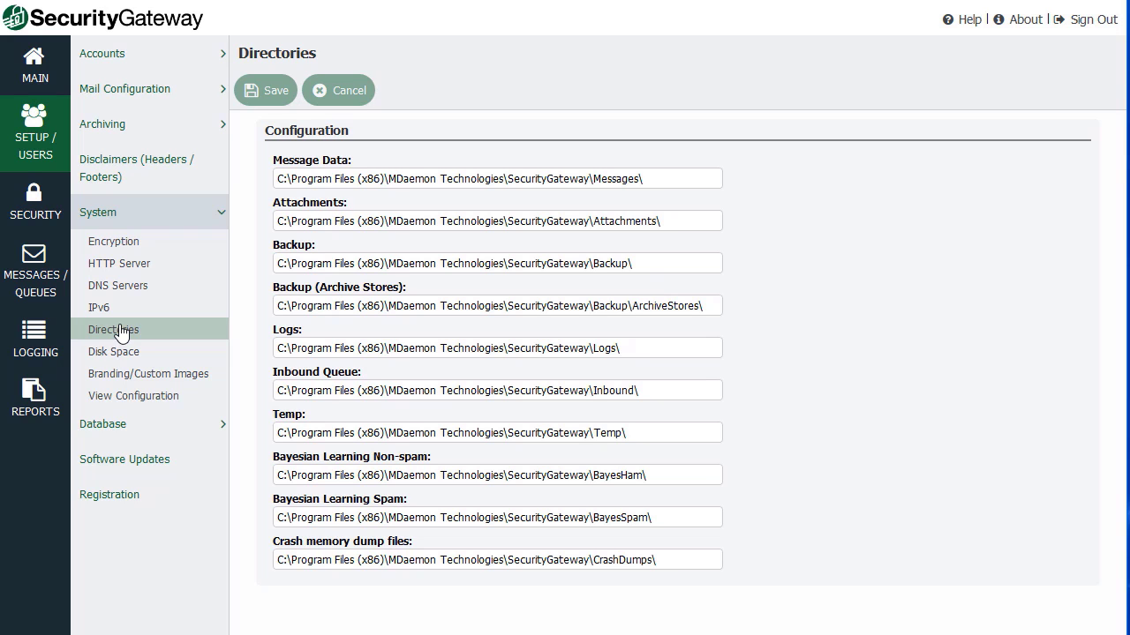
# Step: Review the system setup pages for free disk space monitoring and branding/custom images
pyautogui.click(136, 352)
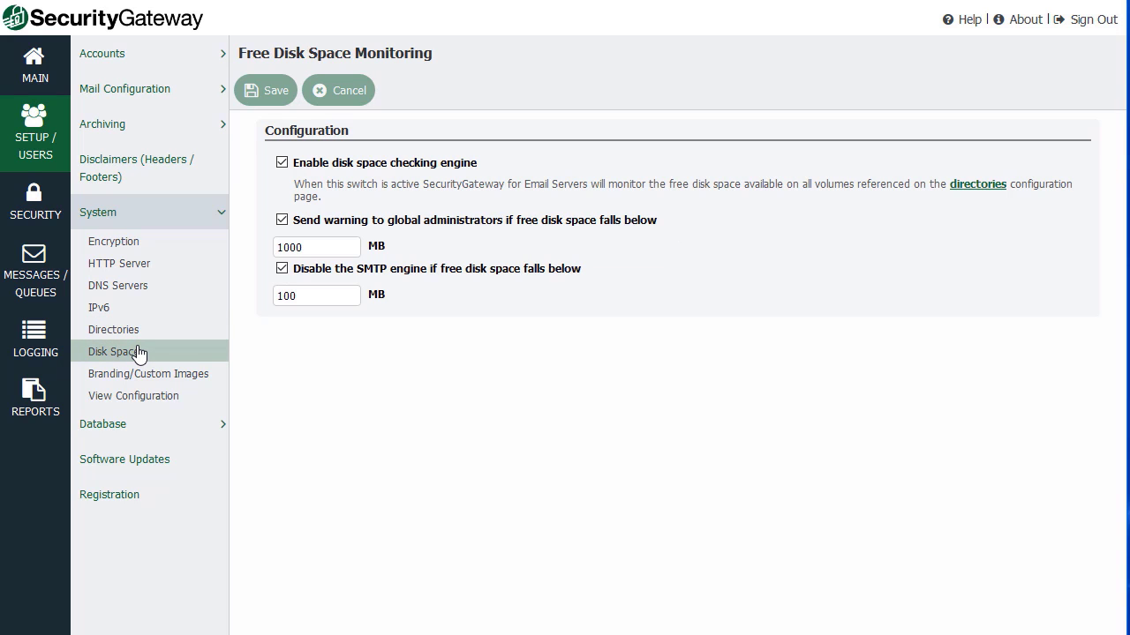
pyautogui.click(118, 378)
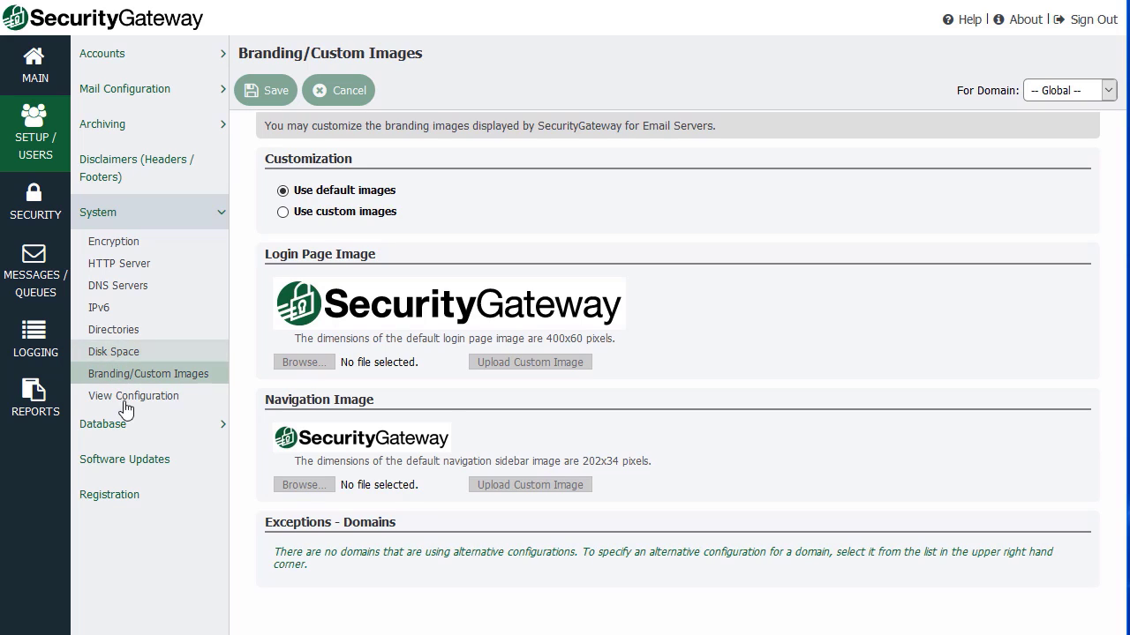
# Step: Review the database pages for Data Retention, Backup and Restore, plus the Software Updates and Registration pages
pyautogui.click(130, 427)
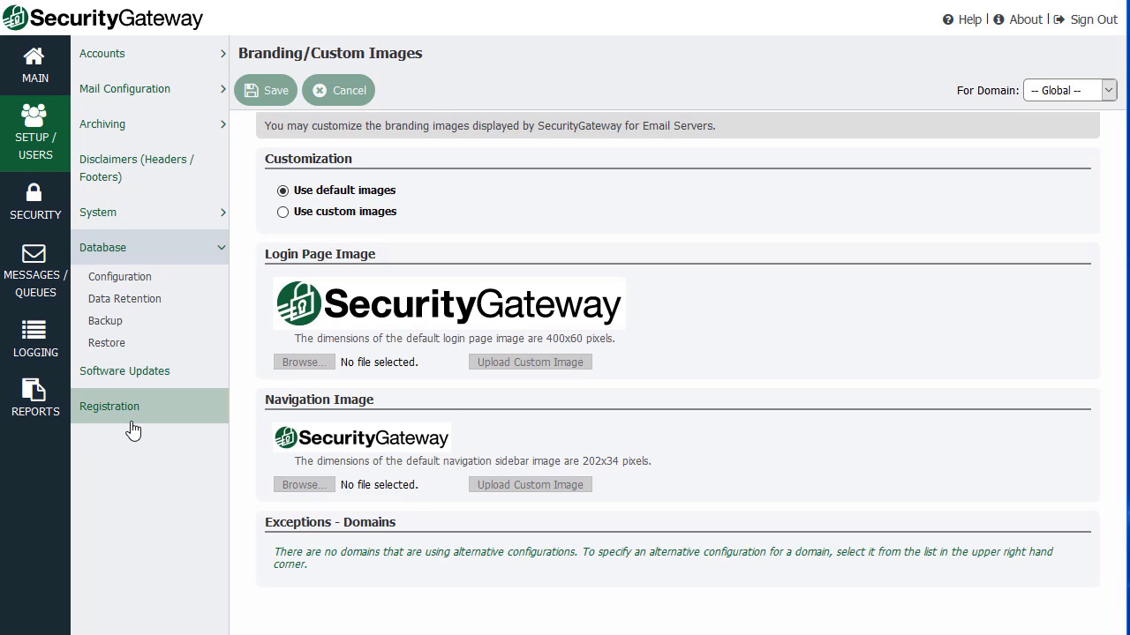
pyautogui.click(140, 300)
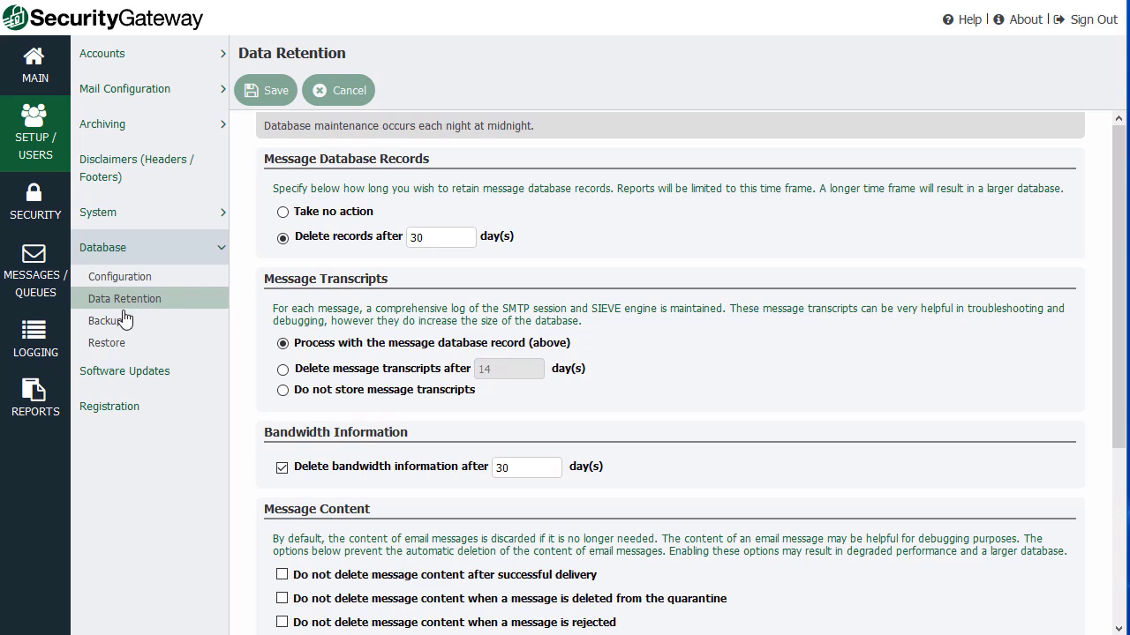
pyautogui.click(120, 321)
pyautogui.click(125, 345)
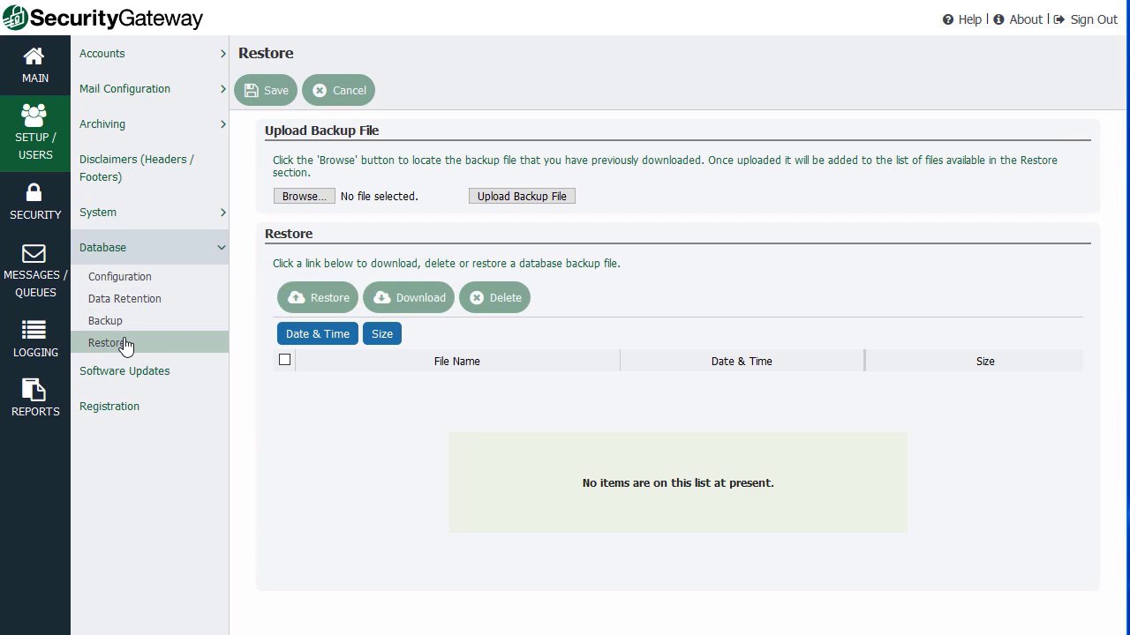
pyautogui.click(130, 382)
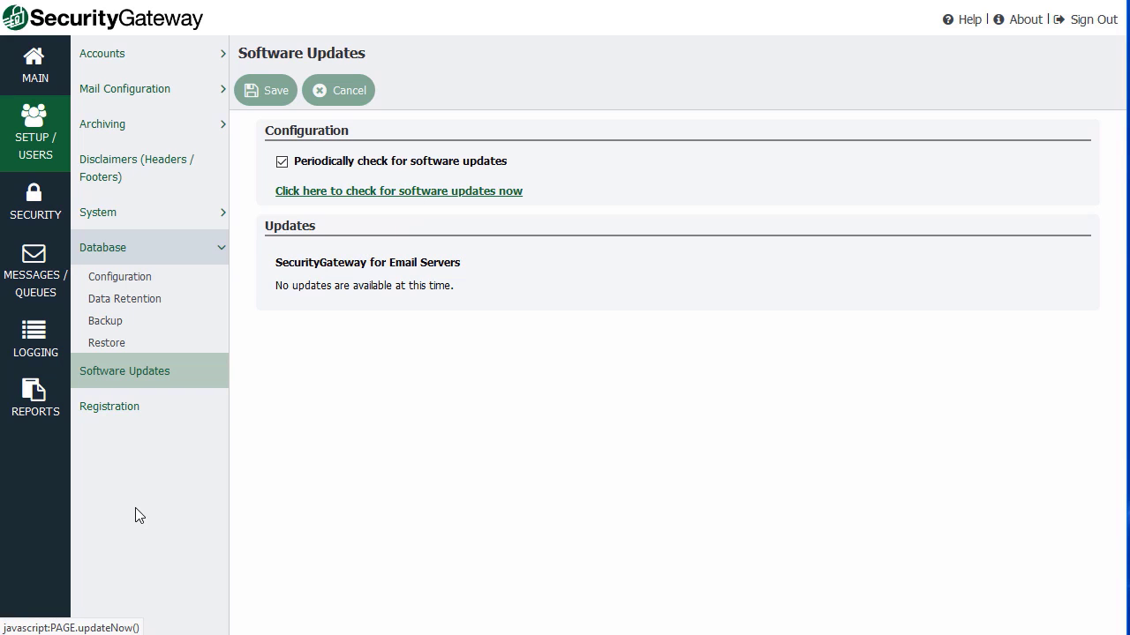
pyautogui.click(118, 408)
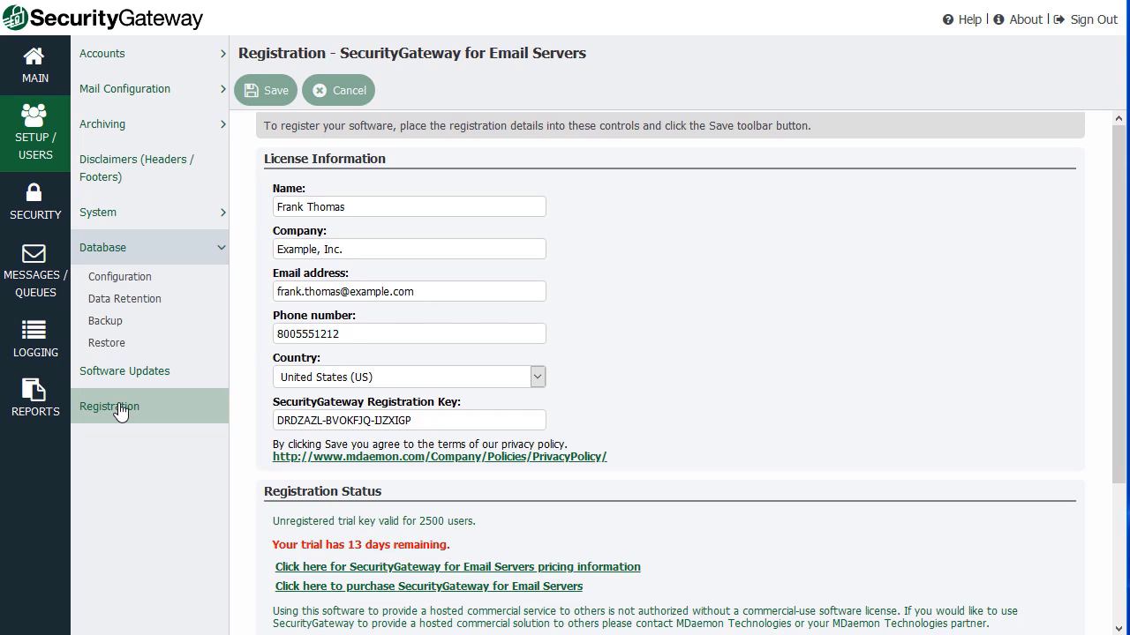
# Step: Look through the Security section's Anti-Spam and Anti-Abuse options and the RMail encryption settings
pyautogui.click(33, 202)
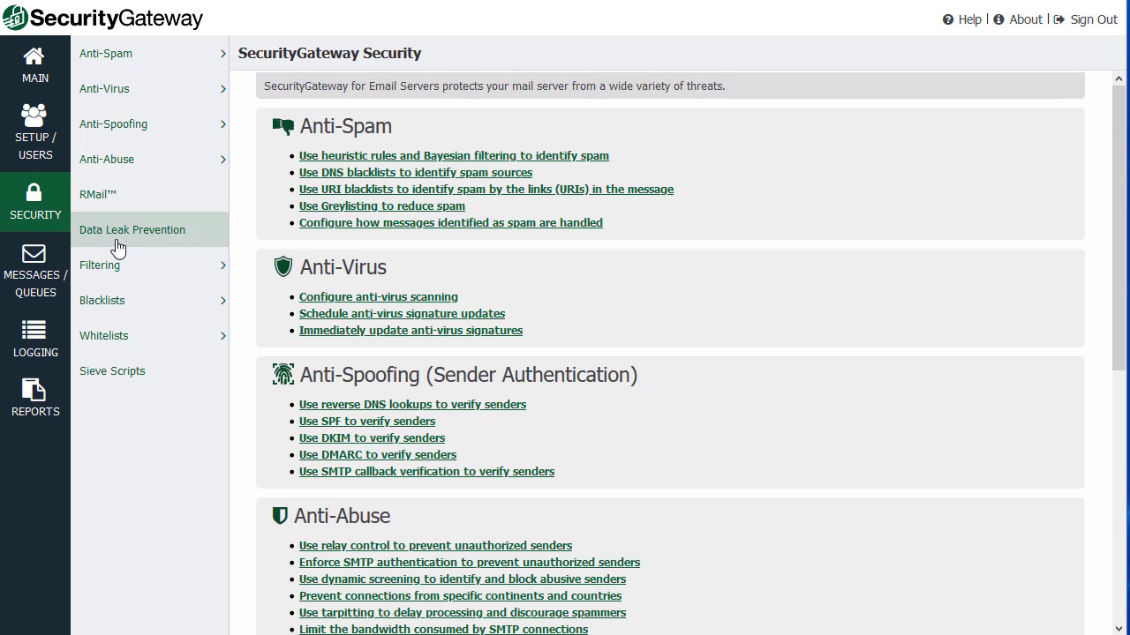
pyautogui.click(168, 58)
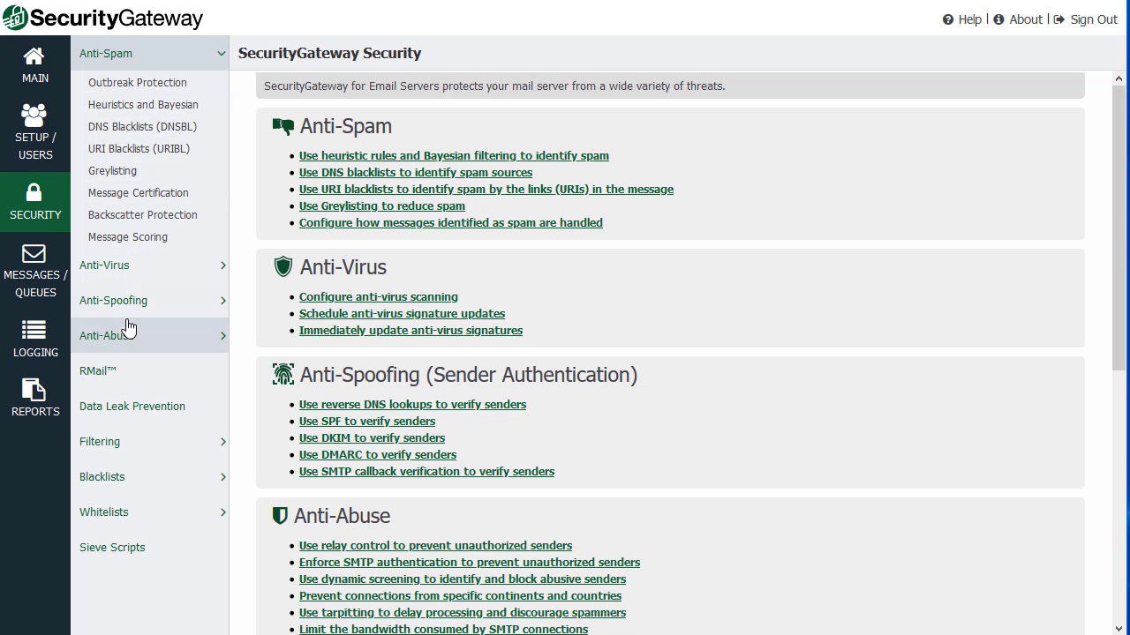
pyautogui.click(141, 344)
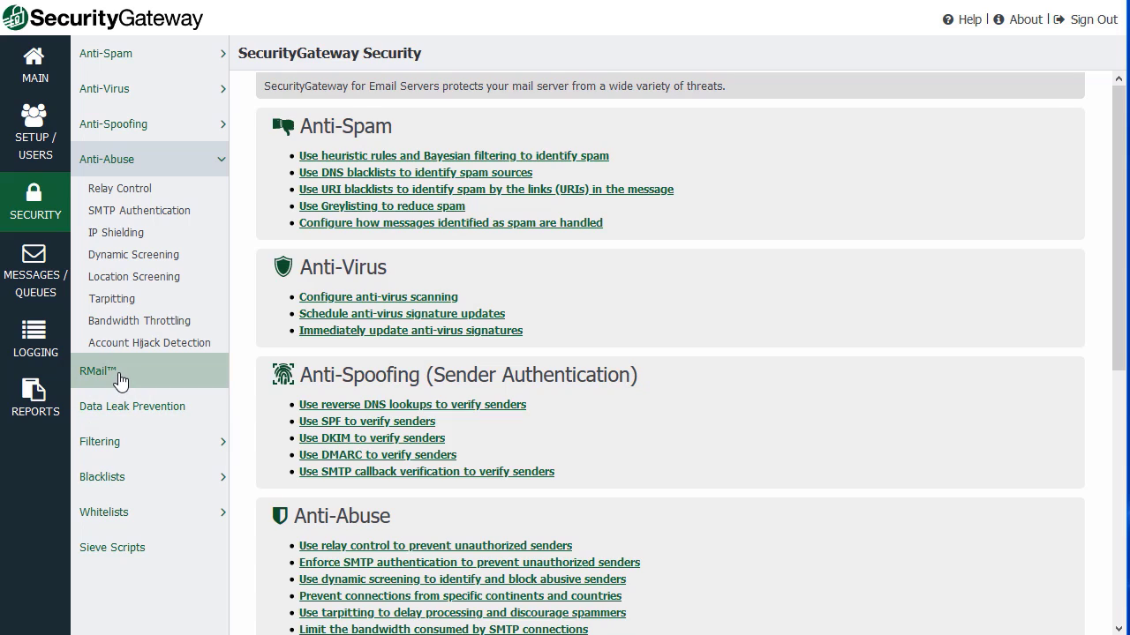
pyautogui.click(119, 378)
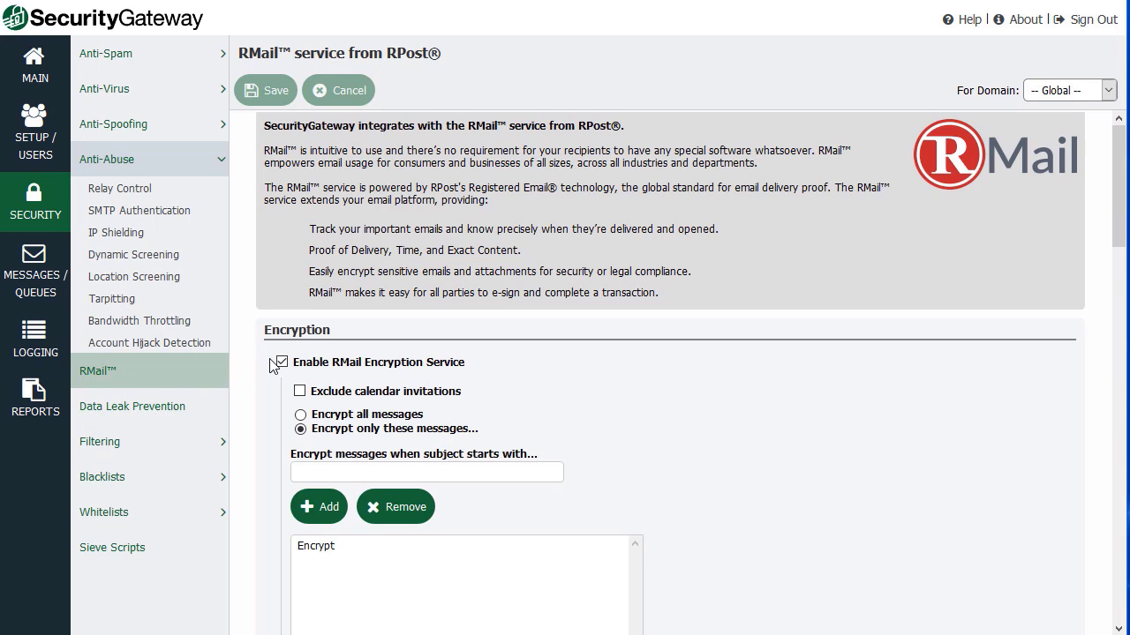
pyautogui.scroll(-2, 300, 381)
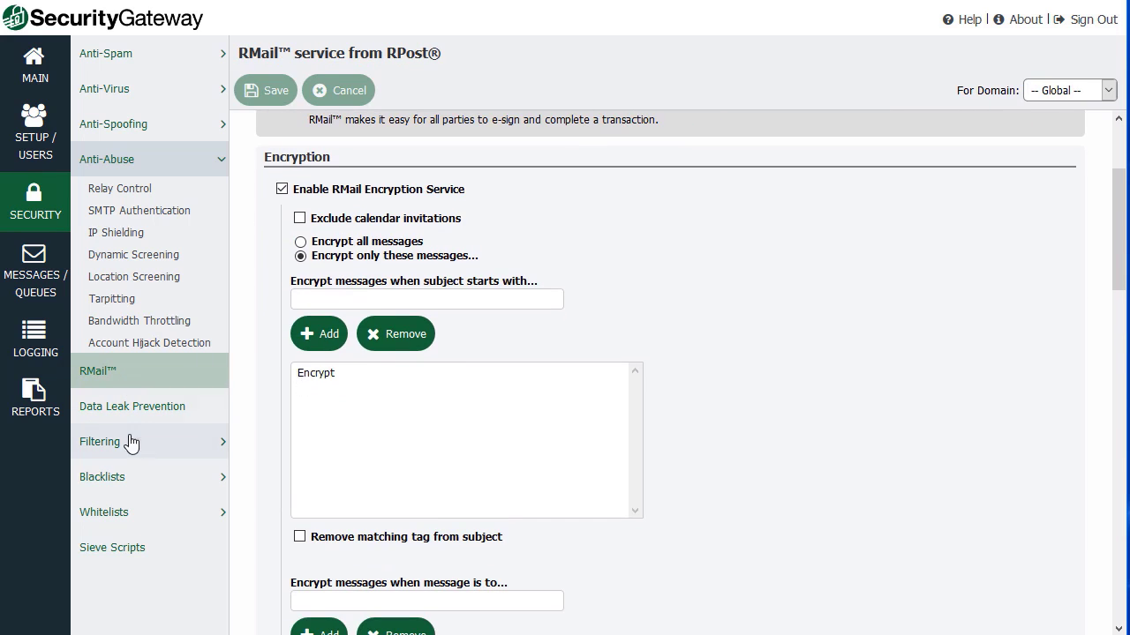
# Step: Review the Data Leak Prevention rules, message content and attachment filtering, the blacklist options and the Sieve scripts
pyautogui.click(151, 415)
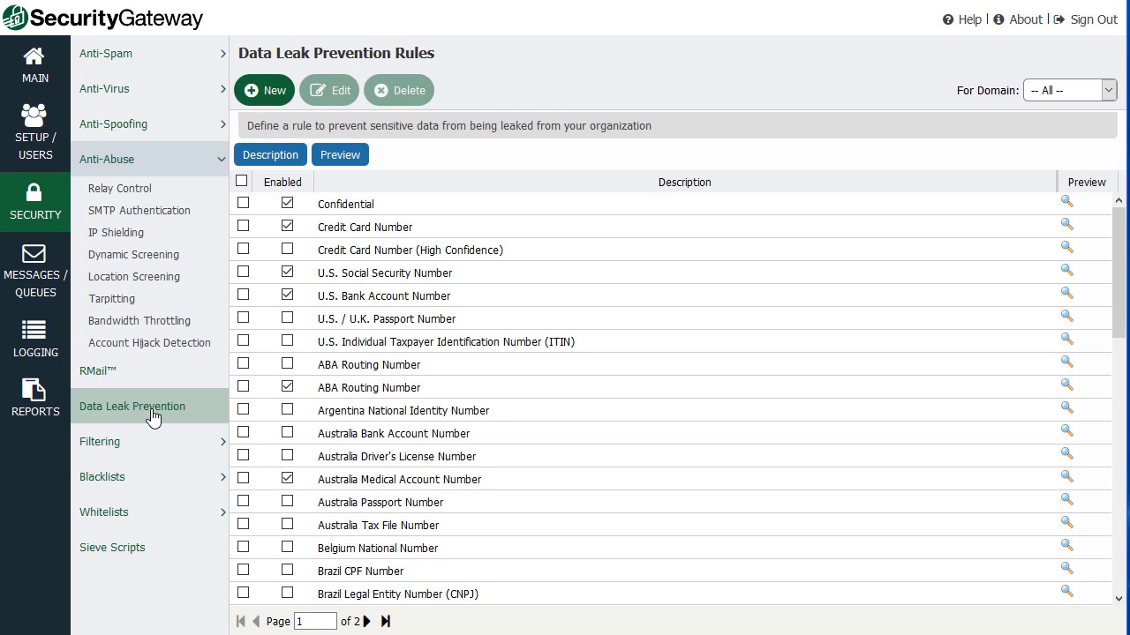
pyautogui.click(144, 441)
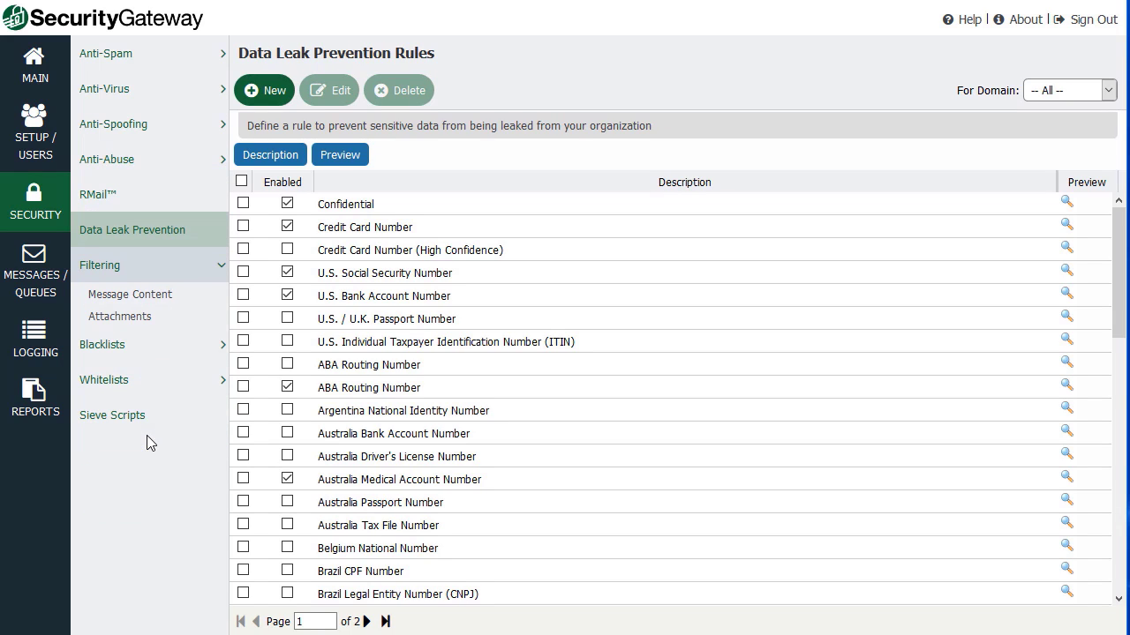
pyautogui.click(142, 297)
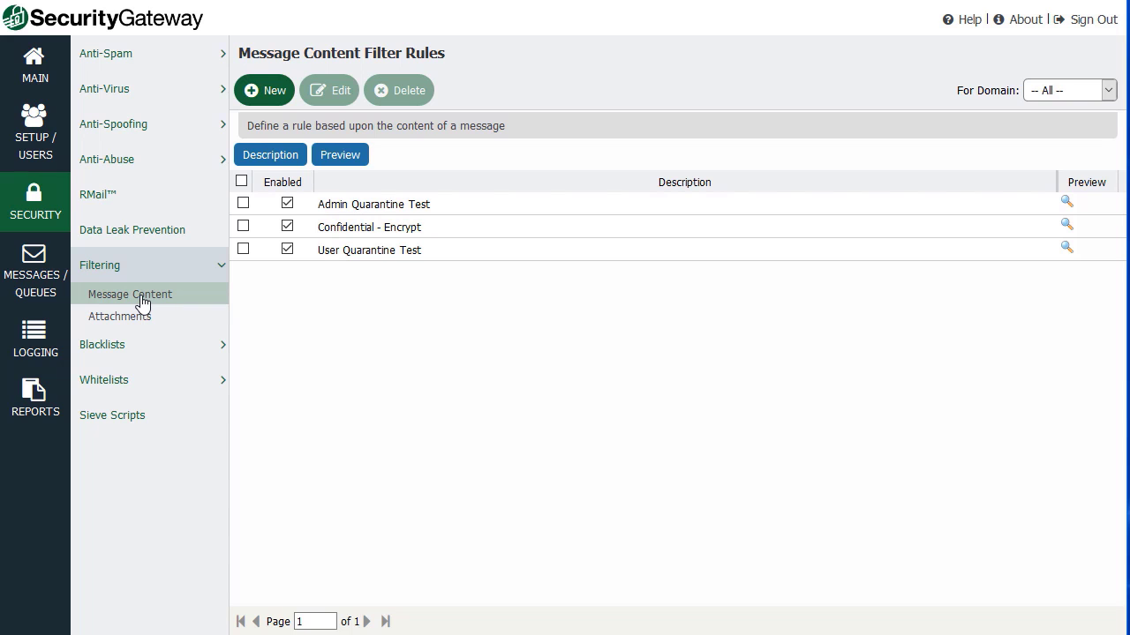
pyautogui.click(127, 325)
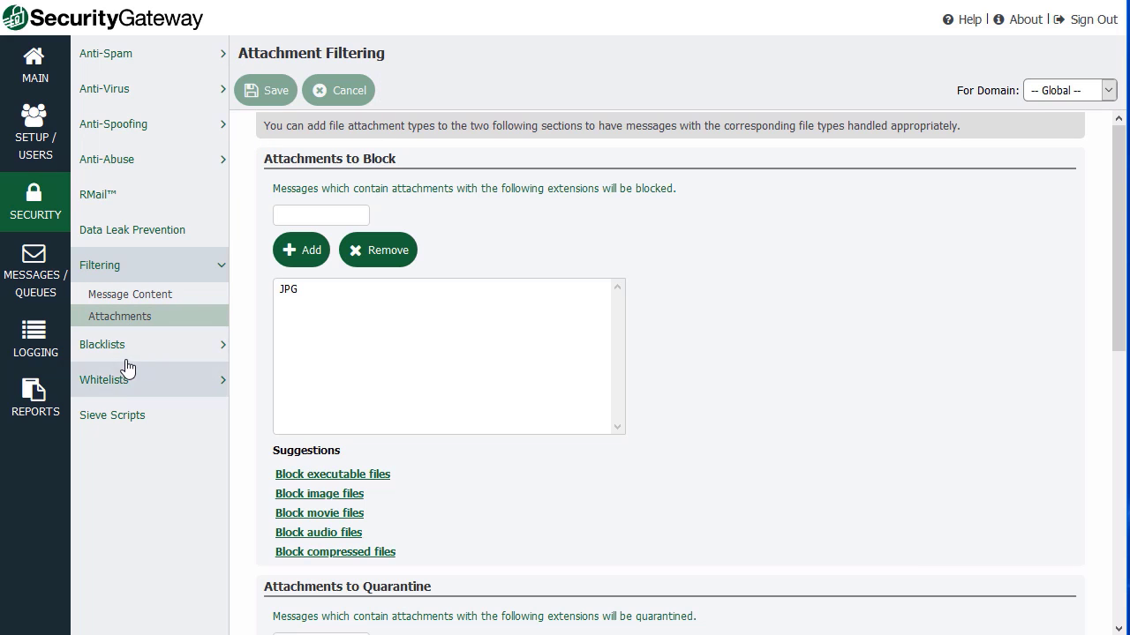
pyautogui.click(133, 347)
pyautogui.click(126, 460)
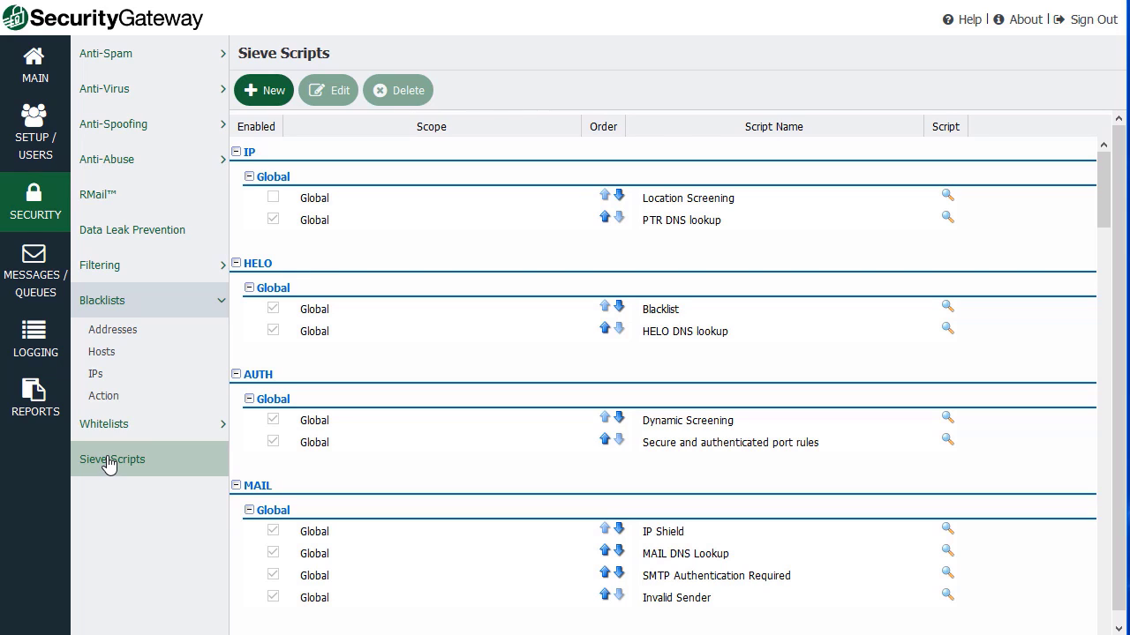
# Step: Open the log of all messages in the Messages / Queues section and look through its entries and results
pyautogui.click(34, 284)
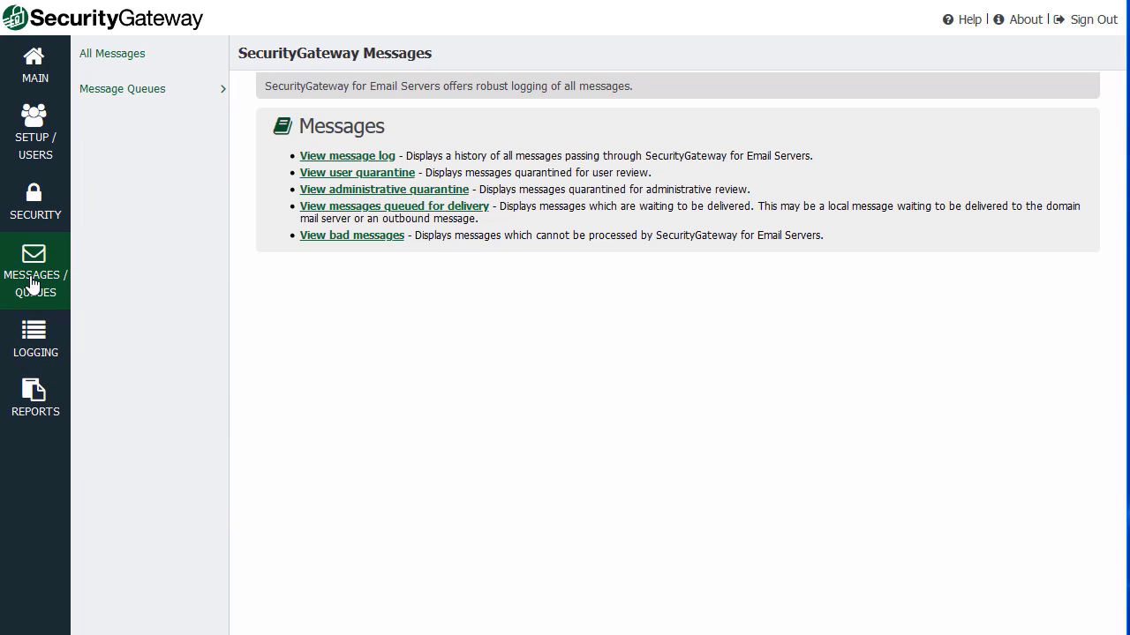
pyautogui.click(140, 60)
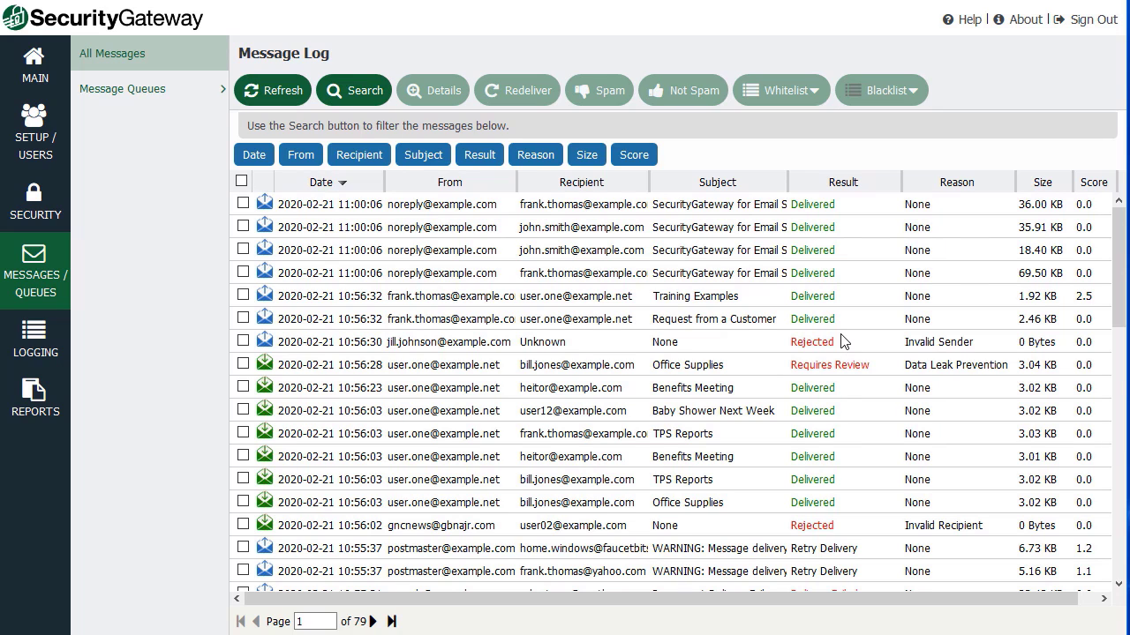
pyautogui.scroll(-3, 839, 390)
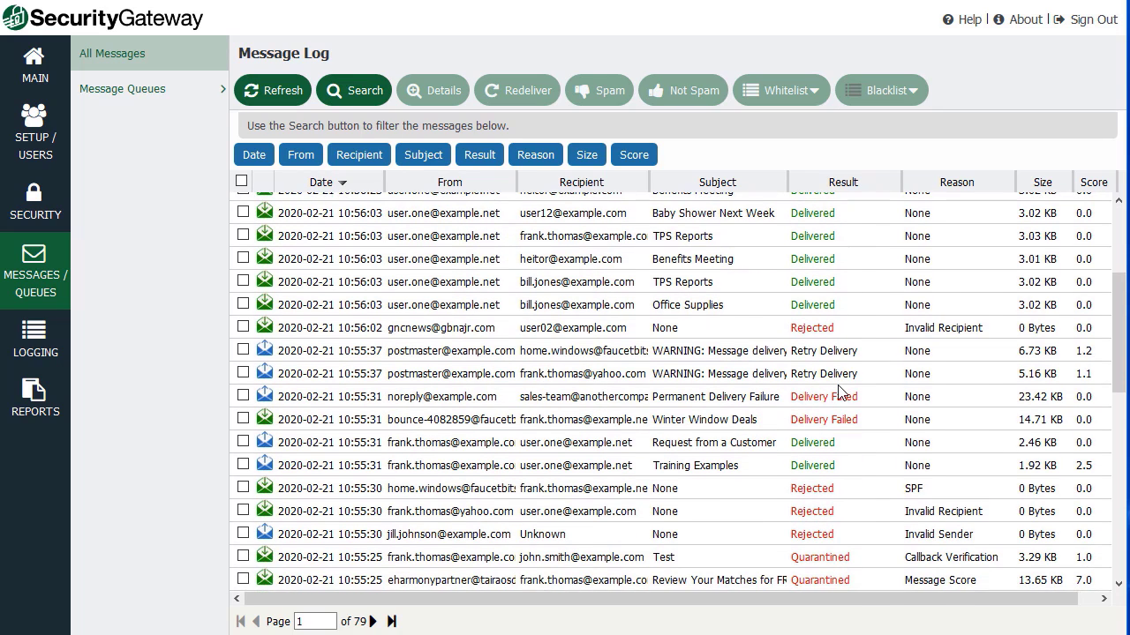
pyautogui.scroll(3, 839, 390)
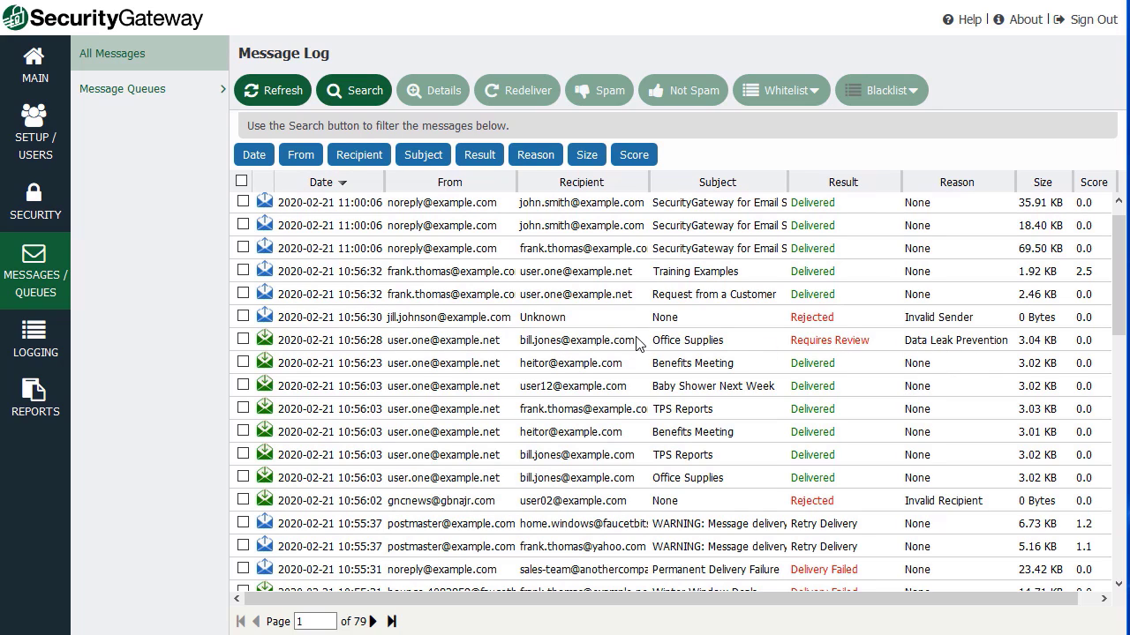
# Step: Examine the Office Supplies message's transcript, highlighting the data leak match line near its end, and view the blacklist options for its sender
pyautogui.click(764, 344)
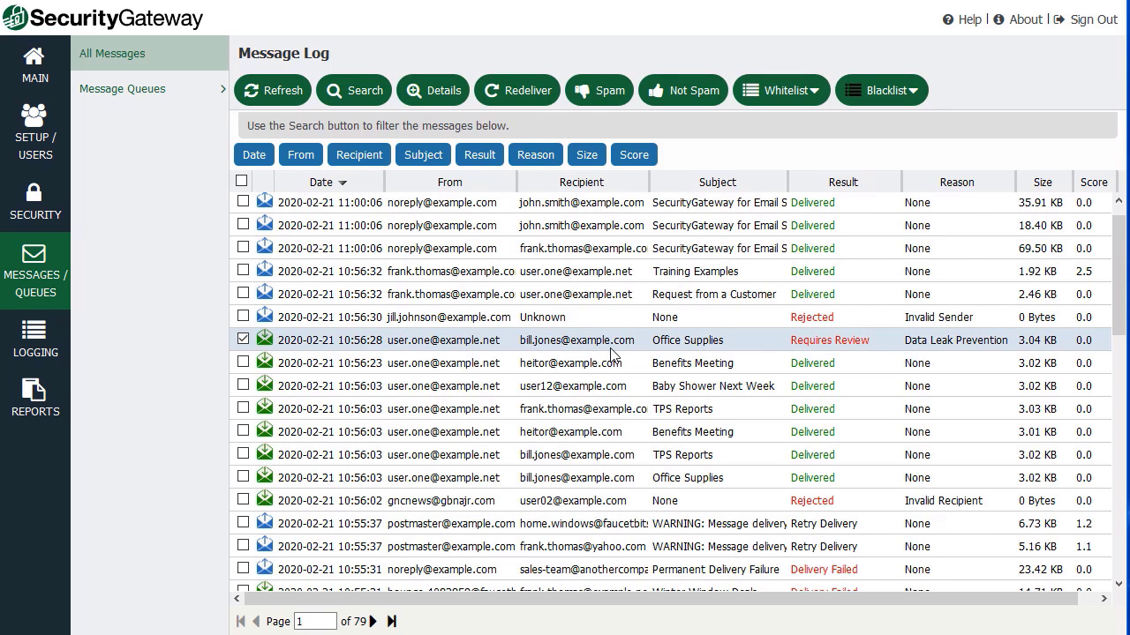
pyautogui.doubleClick(711, 344)
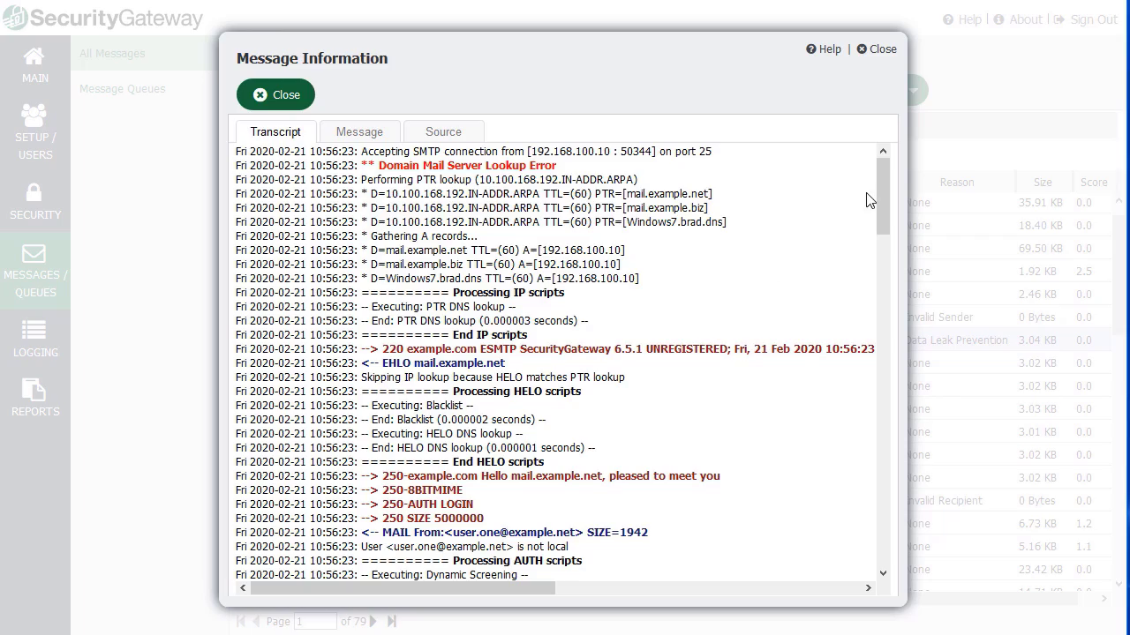
pyautogui.moveTo(882, 187); pyautogui.dragTo(893, 534)
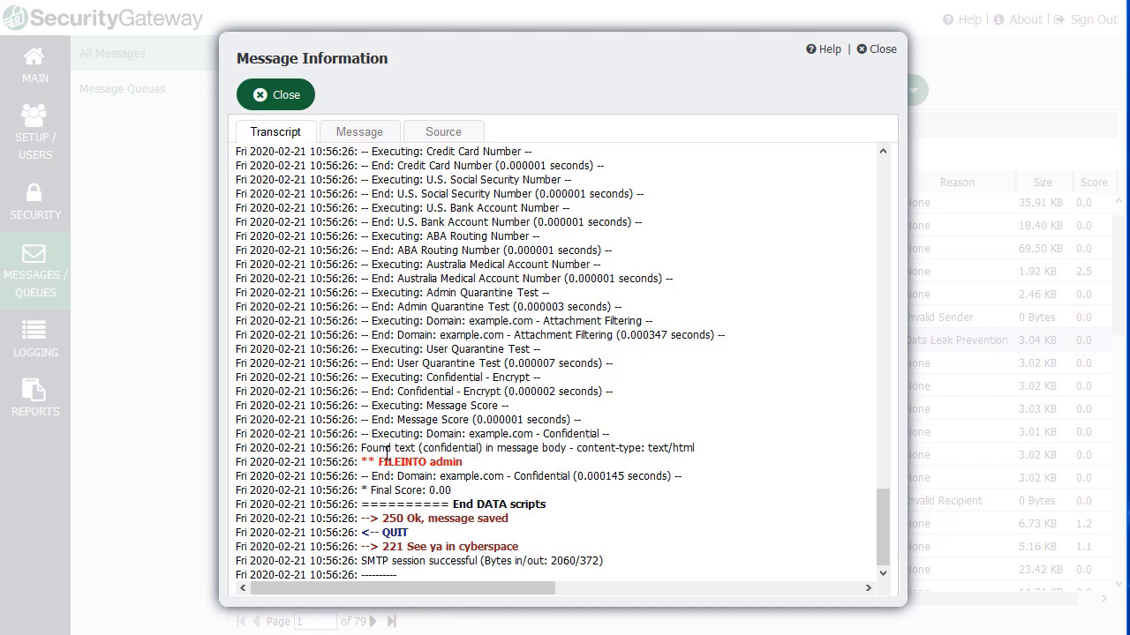
pyautogui.moveTo(366, 448); pyautogui.dragTo(716, 454)
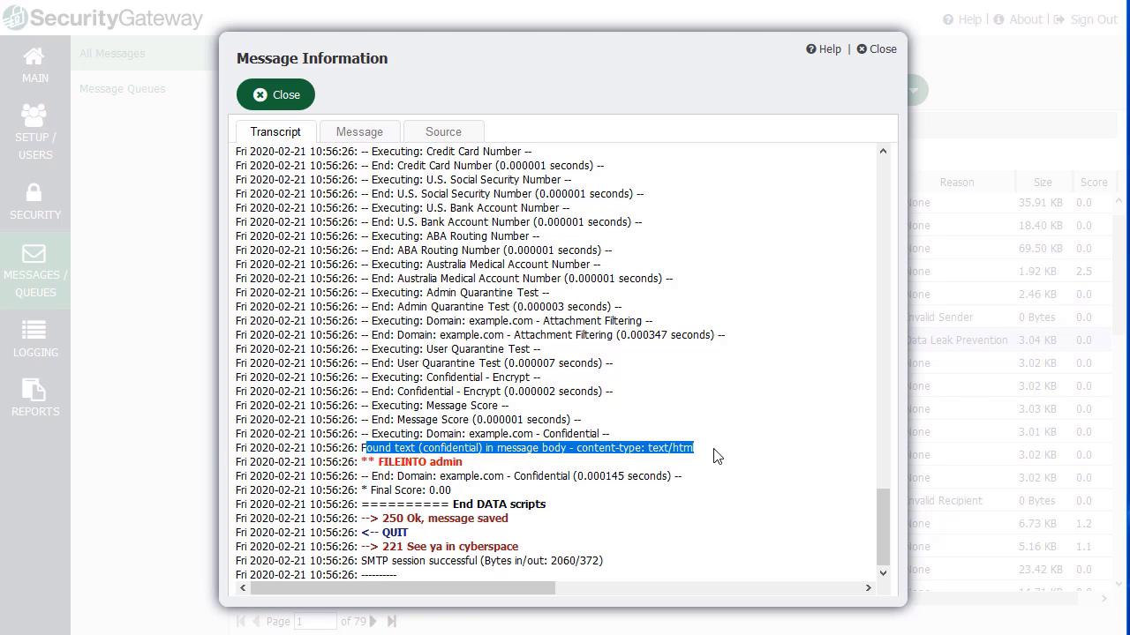
pyautogui.click(562, 490)
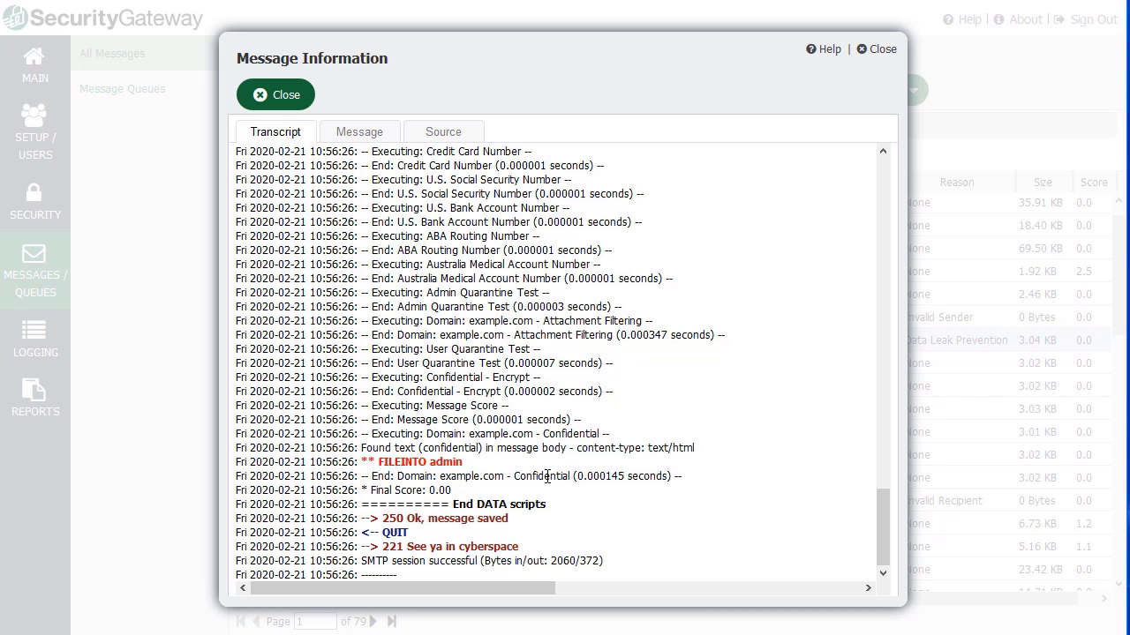
pyautogui.click(288, 95)
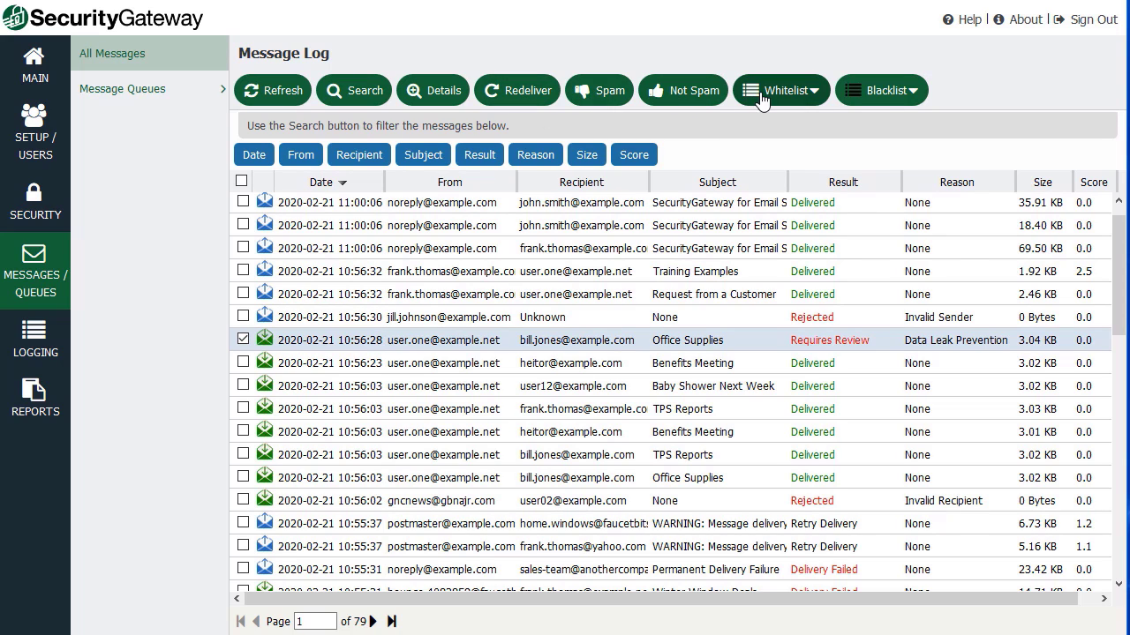
pyautogui.click(887, 102)
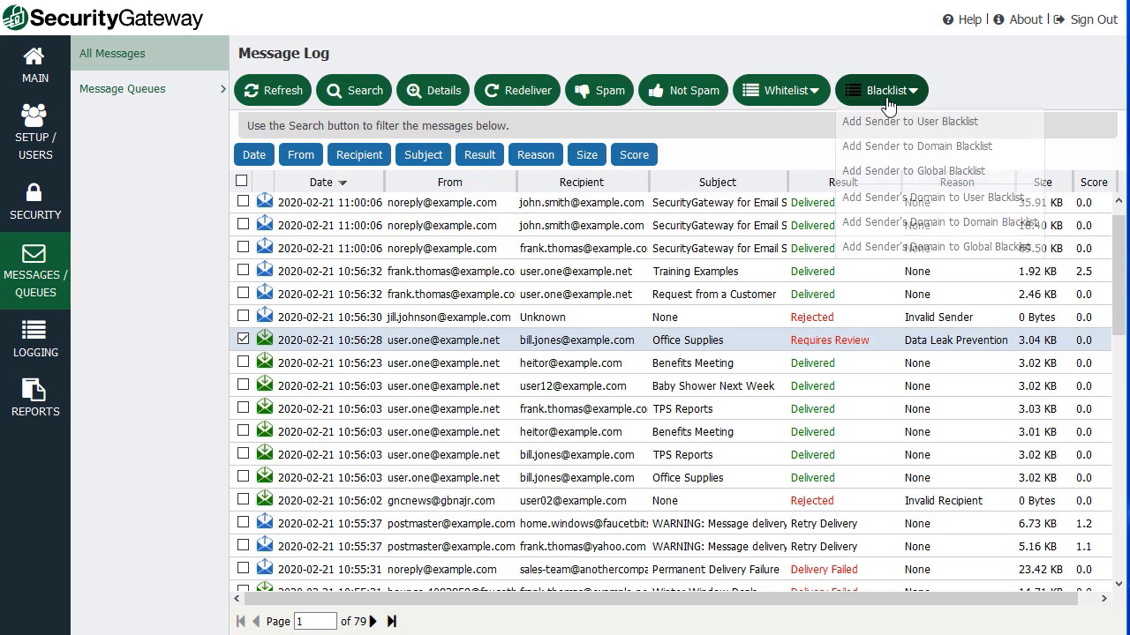
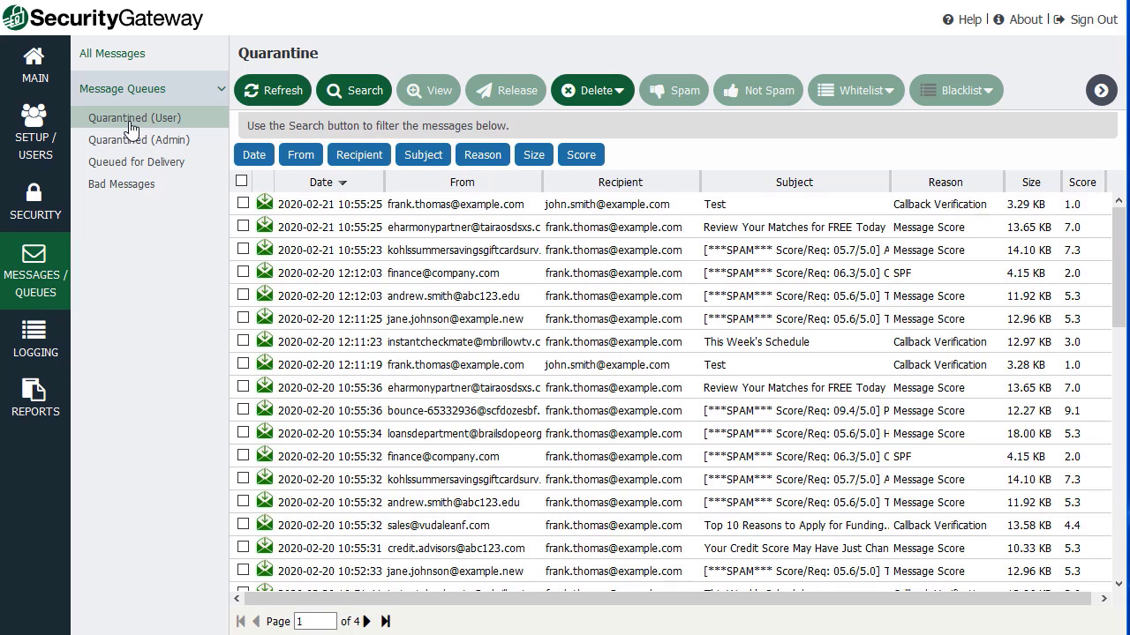
# Step: Review the message queues: the user and administrative quarantines, messages queued for delivery and bad messages
pyautogui.click(136, 142)
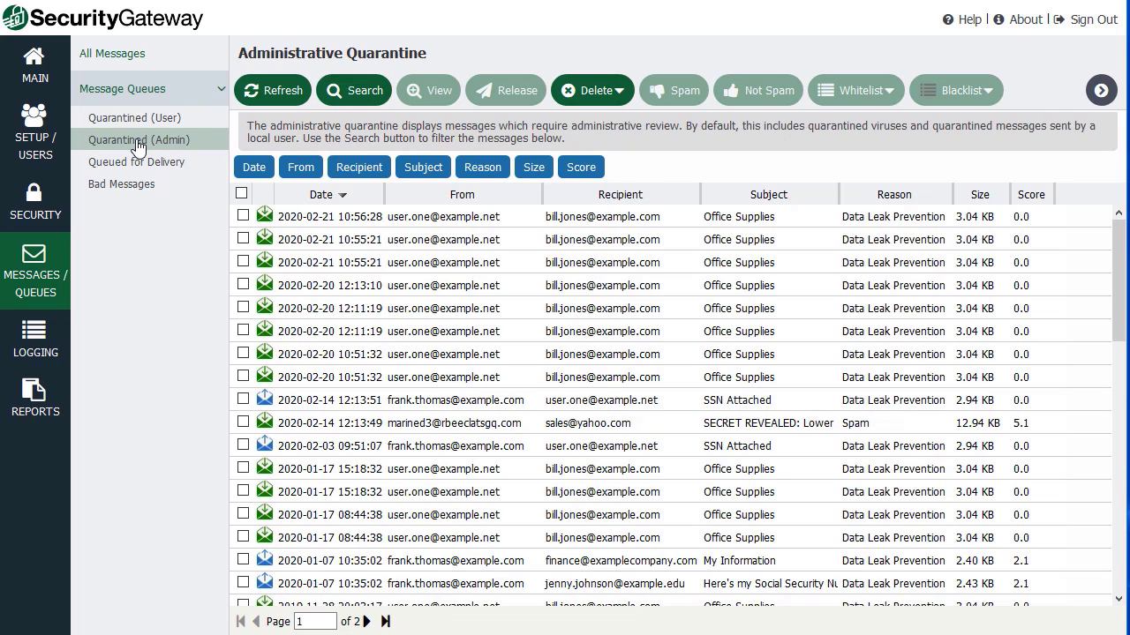
pyautogui.click(145, 166)
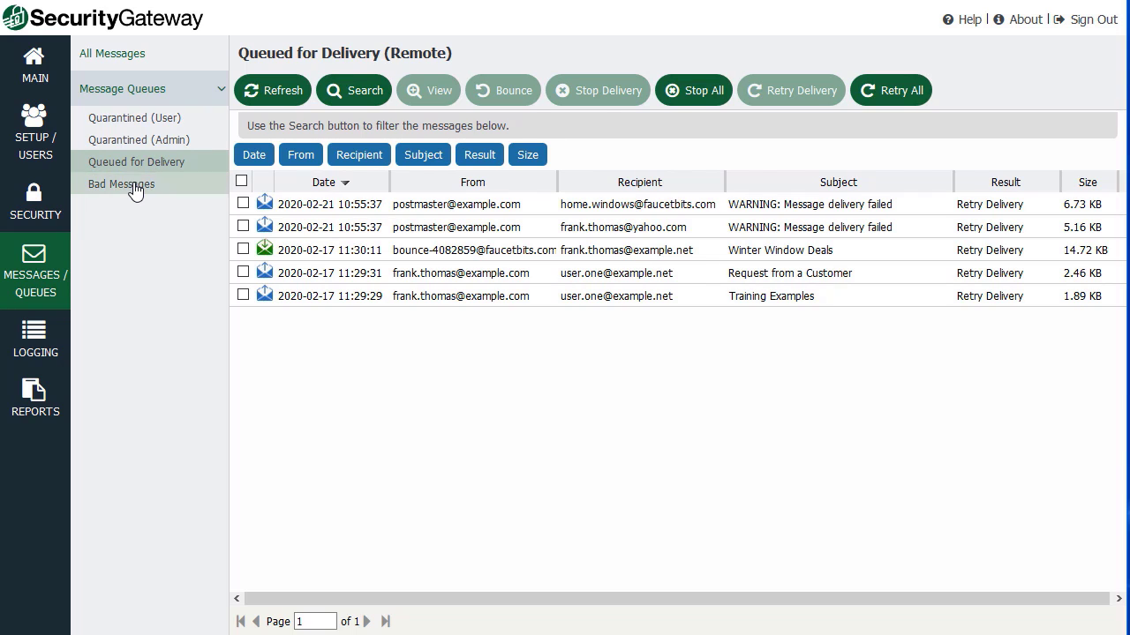
pyautogui.click(137, 187)
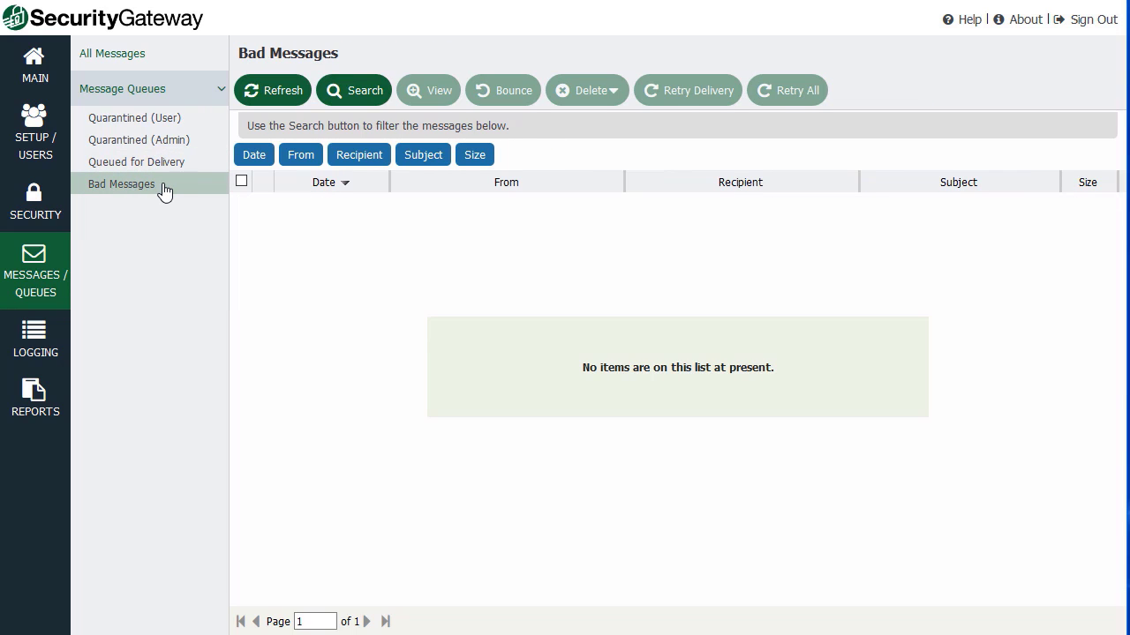
# Step: View the message log from the Logging section and list the available log files
pyautogui.click(35, 348)
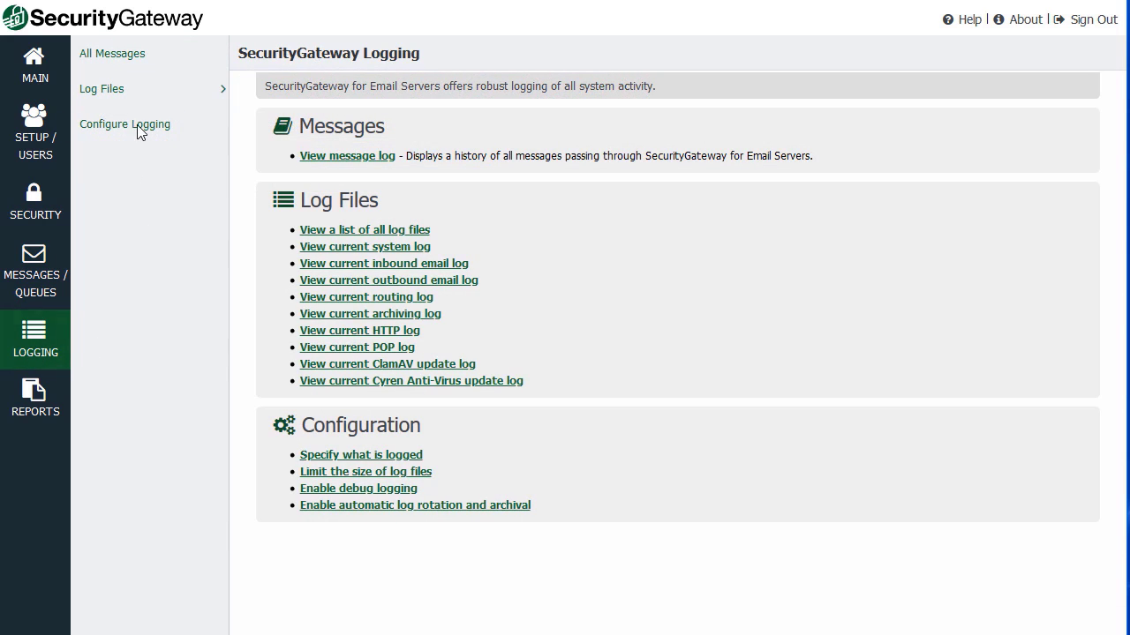
pyautogui.click(131, 56)
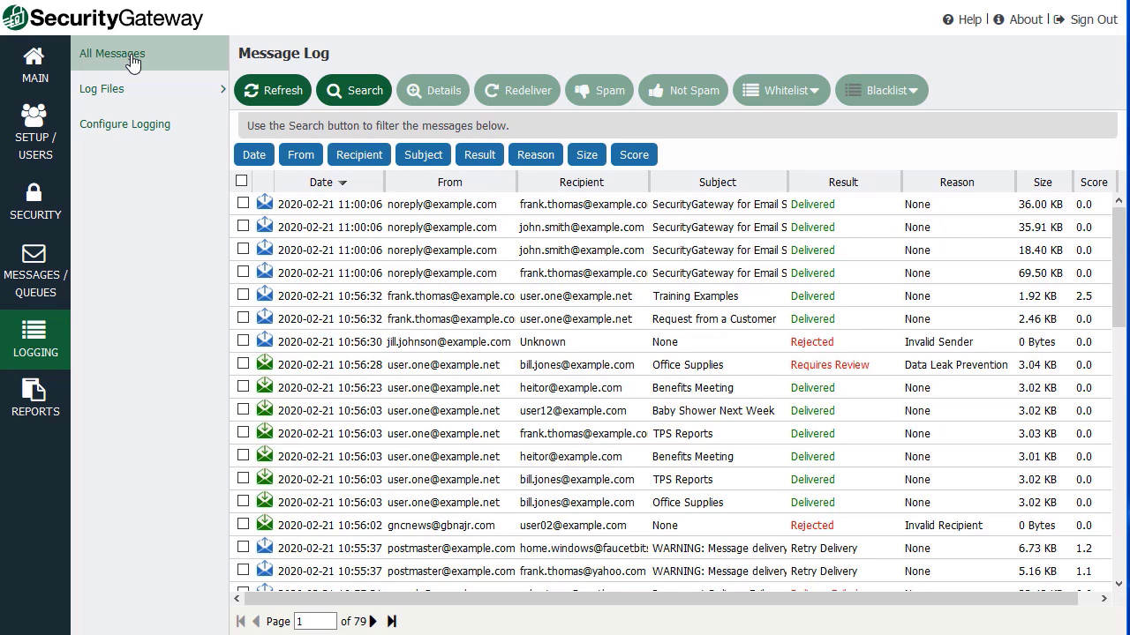
pyautogui.click(128, 92)
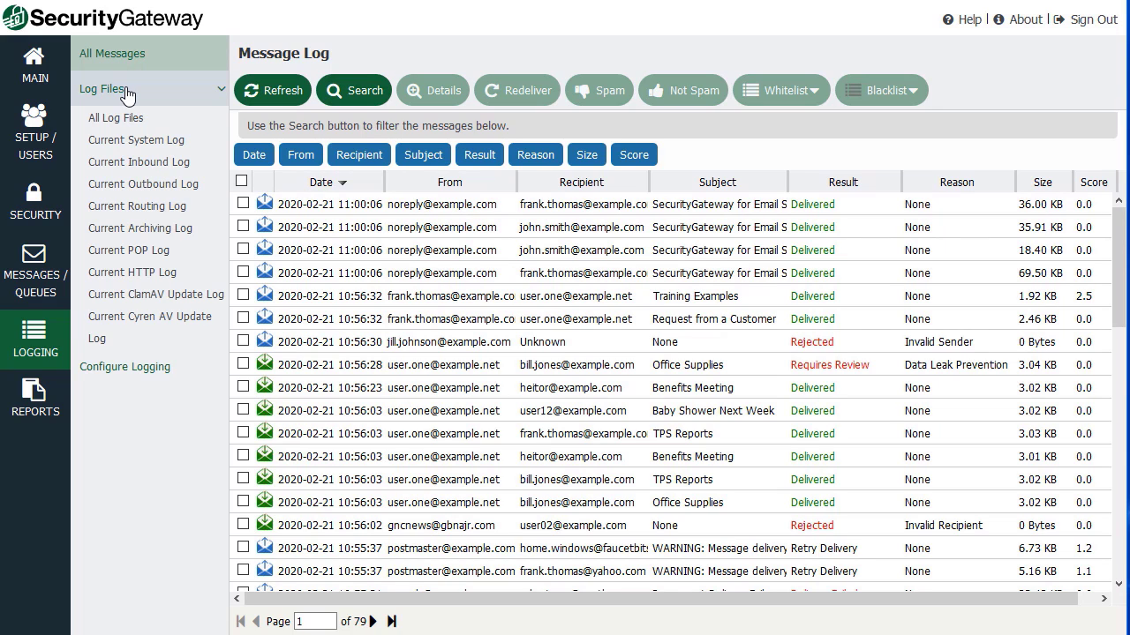
# Step: Look through the current log files for the system, inbound, routing and archiving activity
pyautogui.click(151, 145)
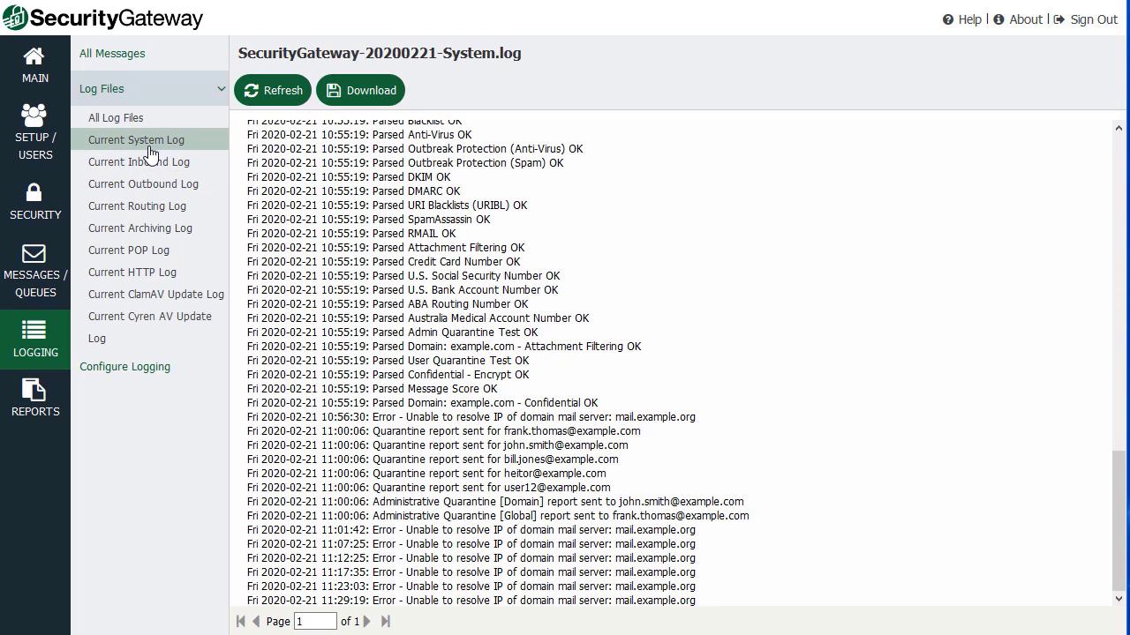
pyautogui.click(155, 169)
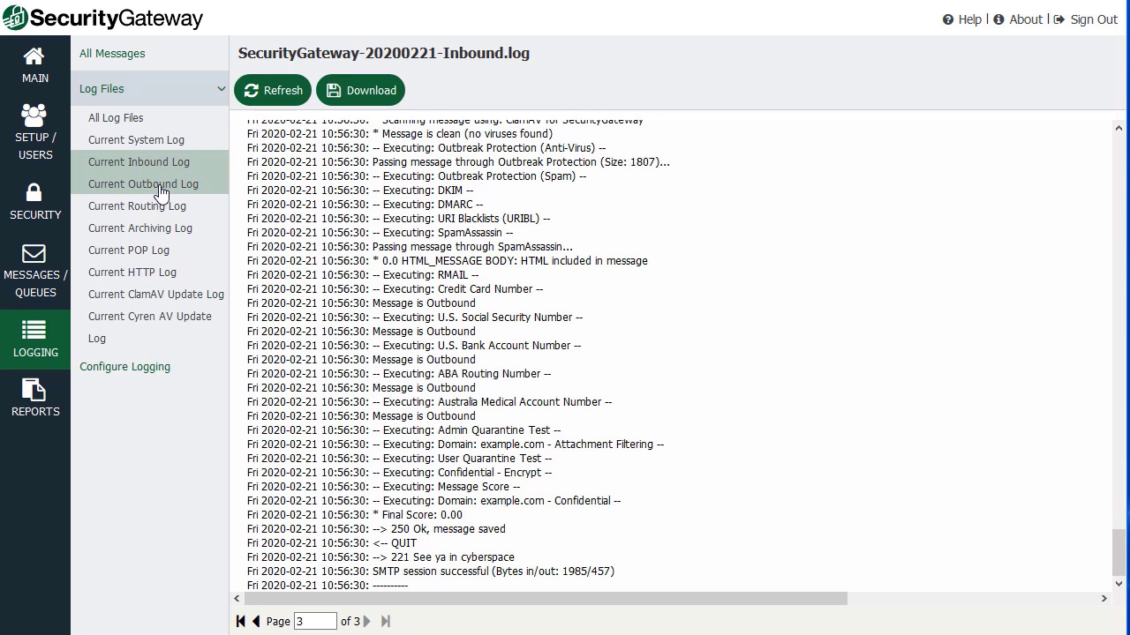
pyautogui.click(159, 187)
pyautogui.click(168, 172)
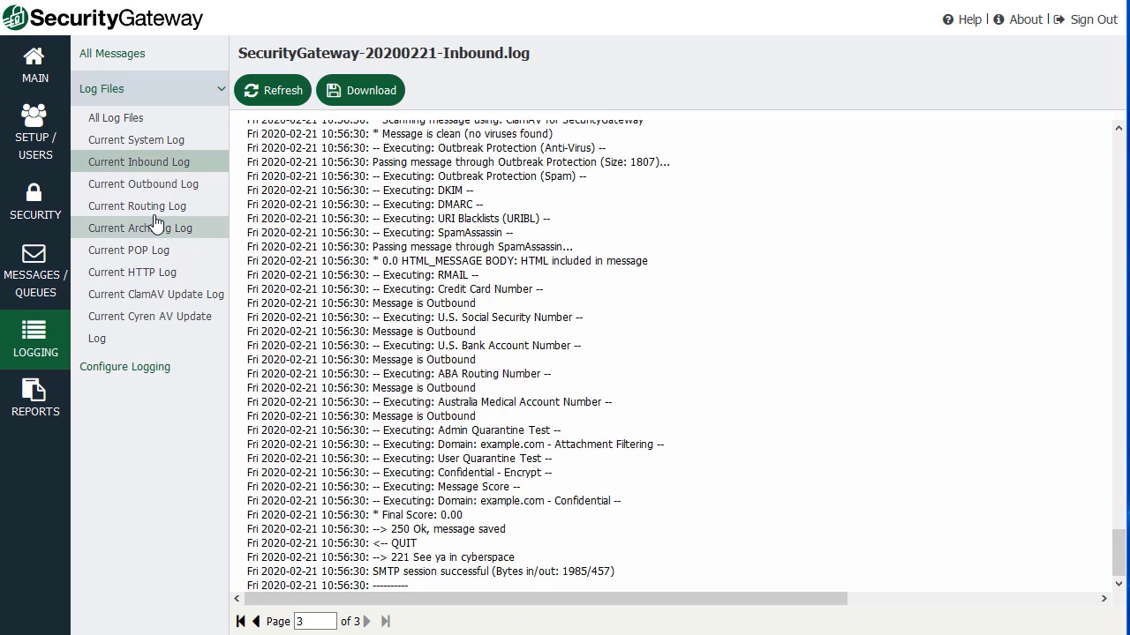
pyautogui.click(156, 212)
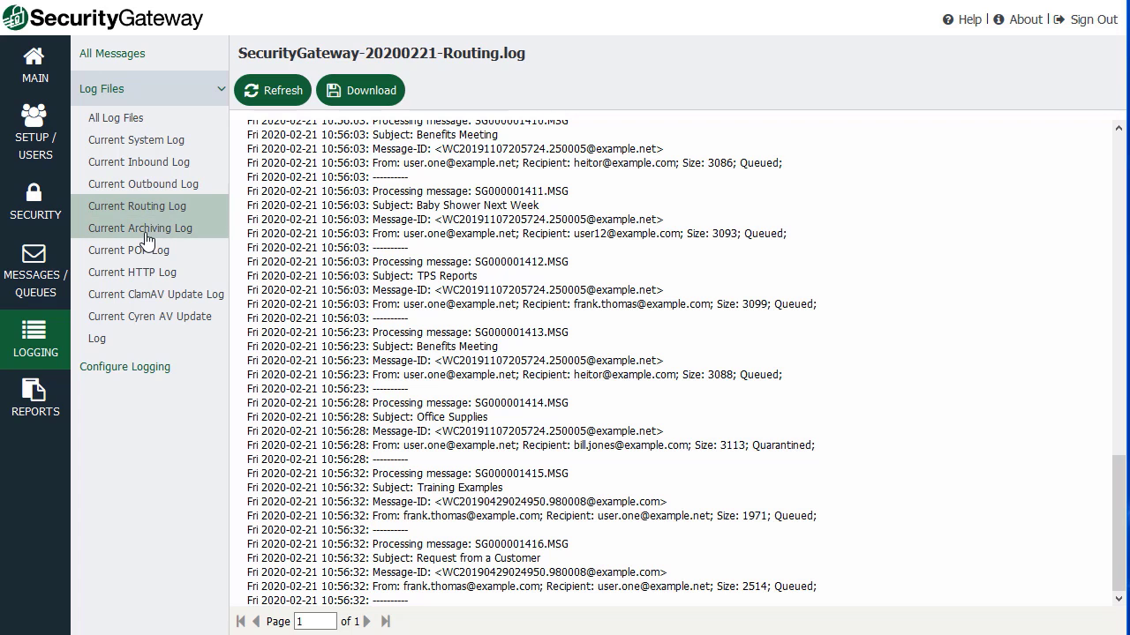
pyautogui.click(146, 231)
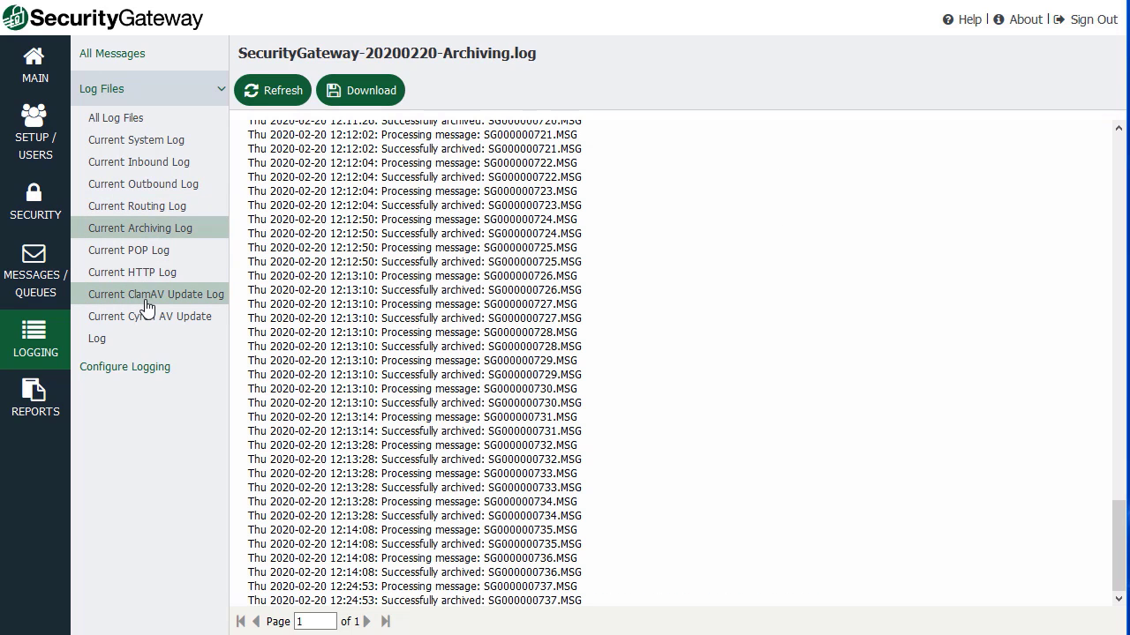
# Step: Review the logging configuration options for log level, log mode and log maintenance
pyautogui.click(144, 377)
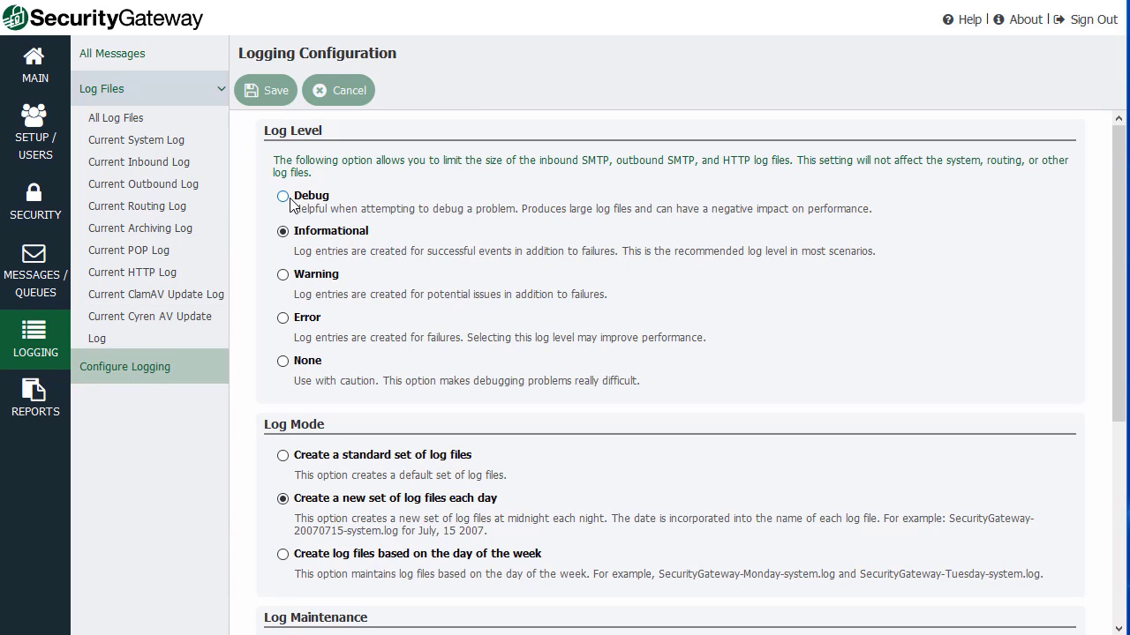
pyautogui.scroll(-4, 324, 301)
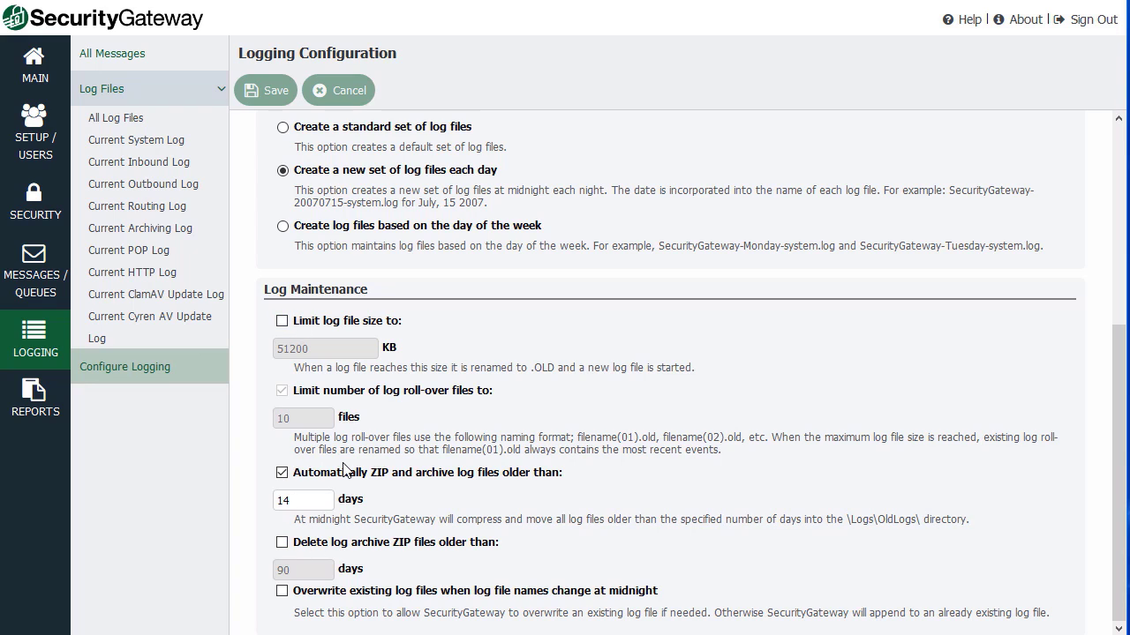
# Step: Open the Reports section and view the Inbound vs. Outbound summary report and the Statistics Report's scheduling and recipient options
pyautogui.click(27, 424)
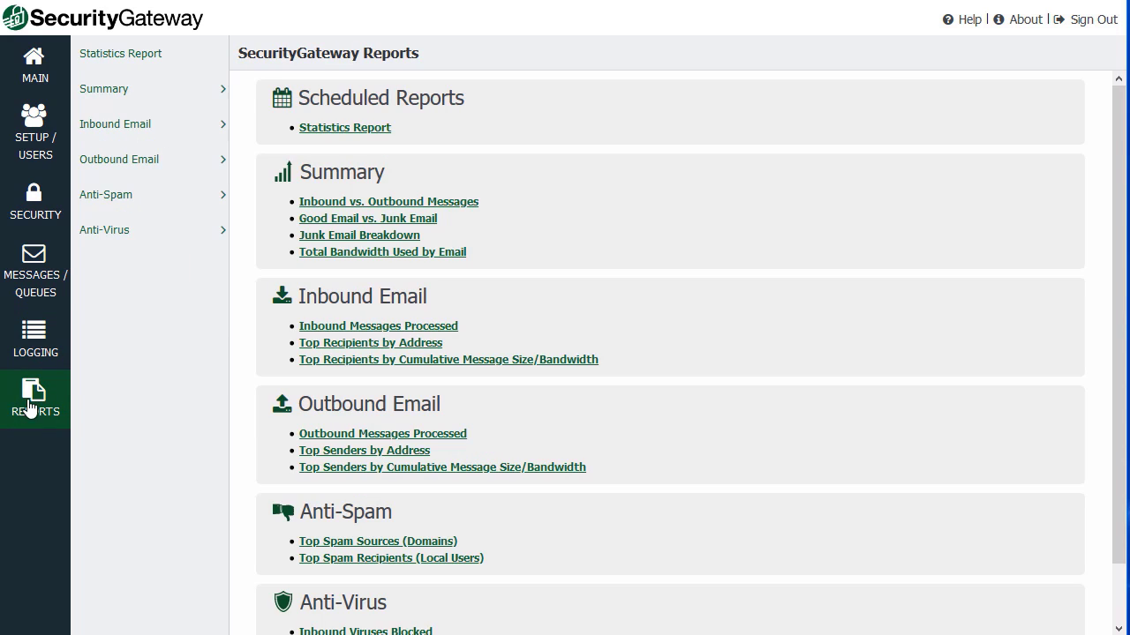
pyautogui.click(140, 93)
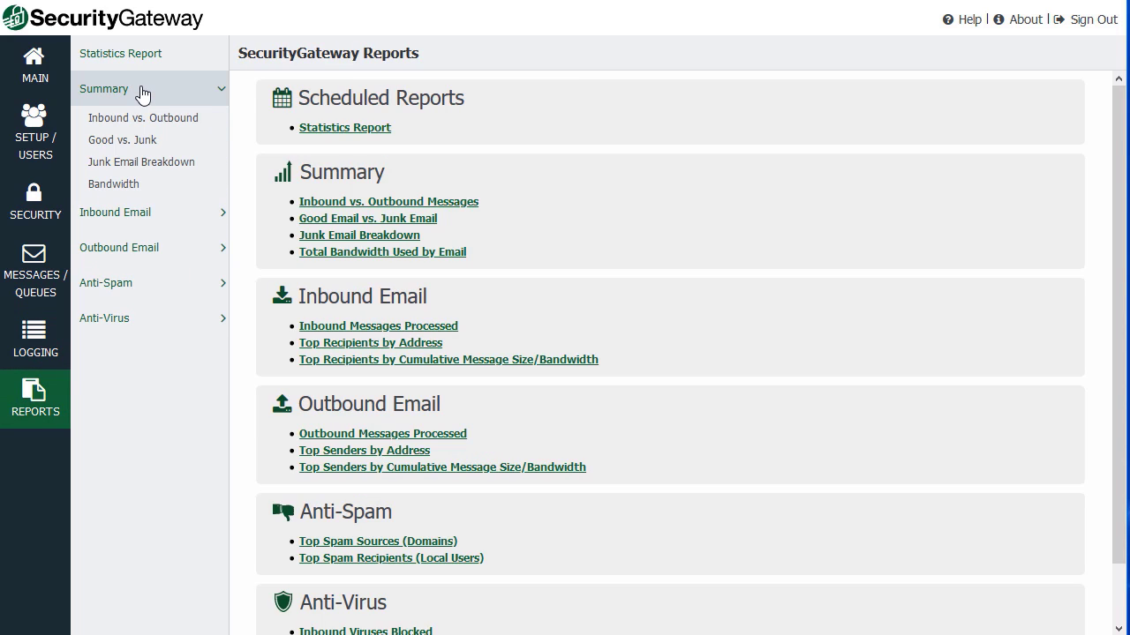
pyautogui.click(140, 121)
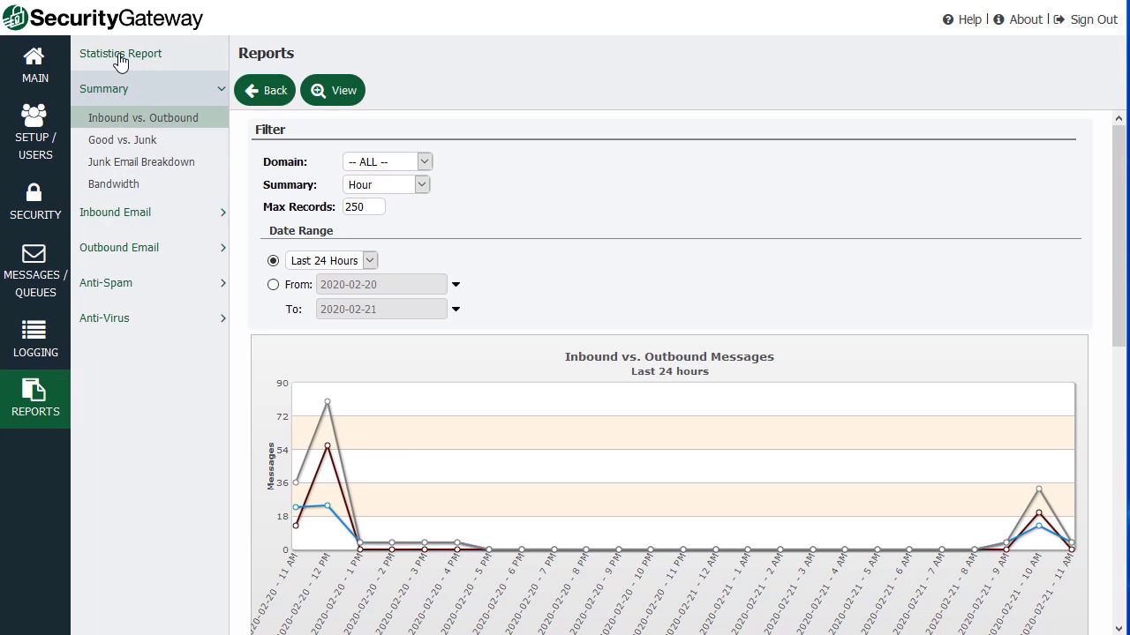
pyautogui.click(153, 60)
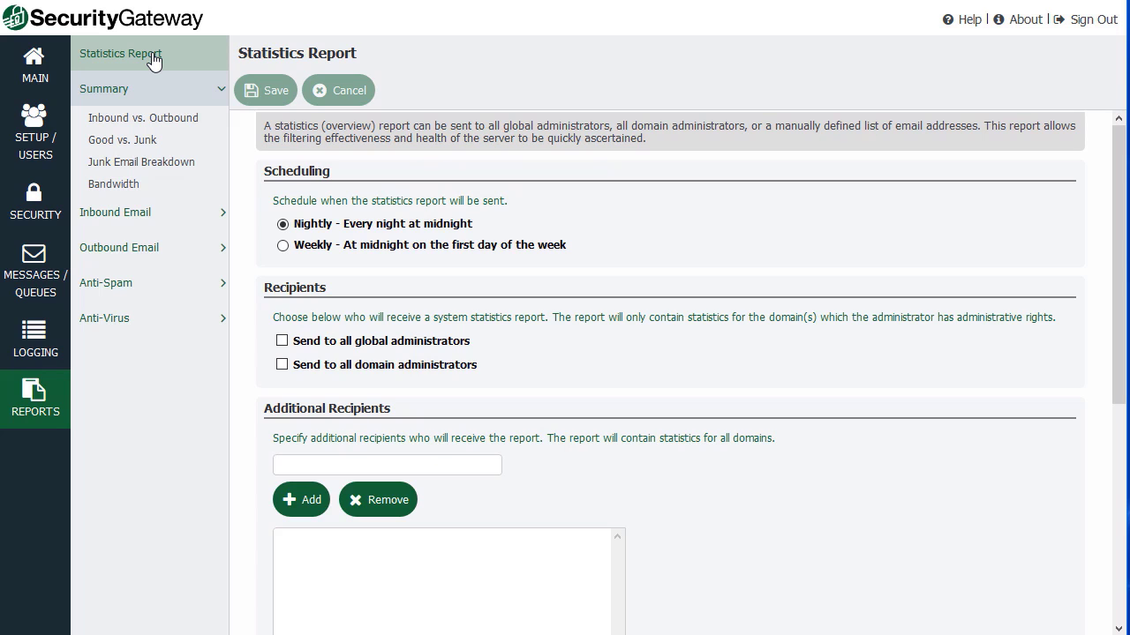
# Step: Return to the Inbound vs. Outbound report and display it for all domains summarized by Month
pyautogui.click(139, 127)
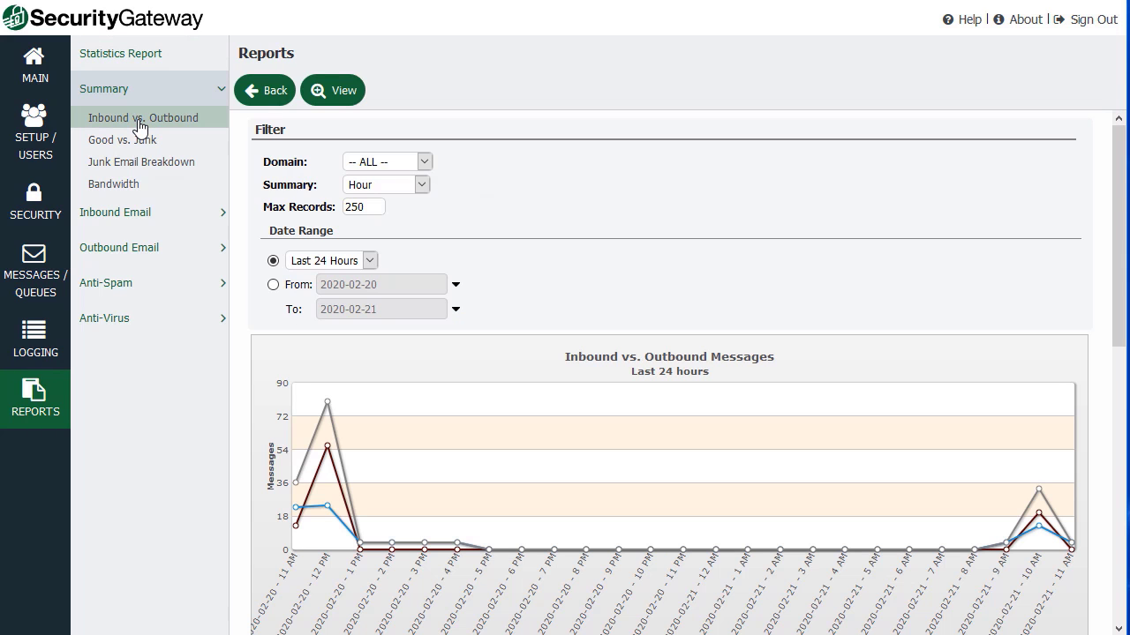
pyautogui.click(425, 162)
pyautogui.click(427, 159)
pyautogui.click(423, 185)
pyautogui.click(425, 187)
pyautogui.click(423, 184)
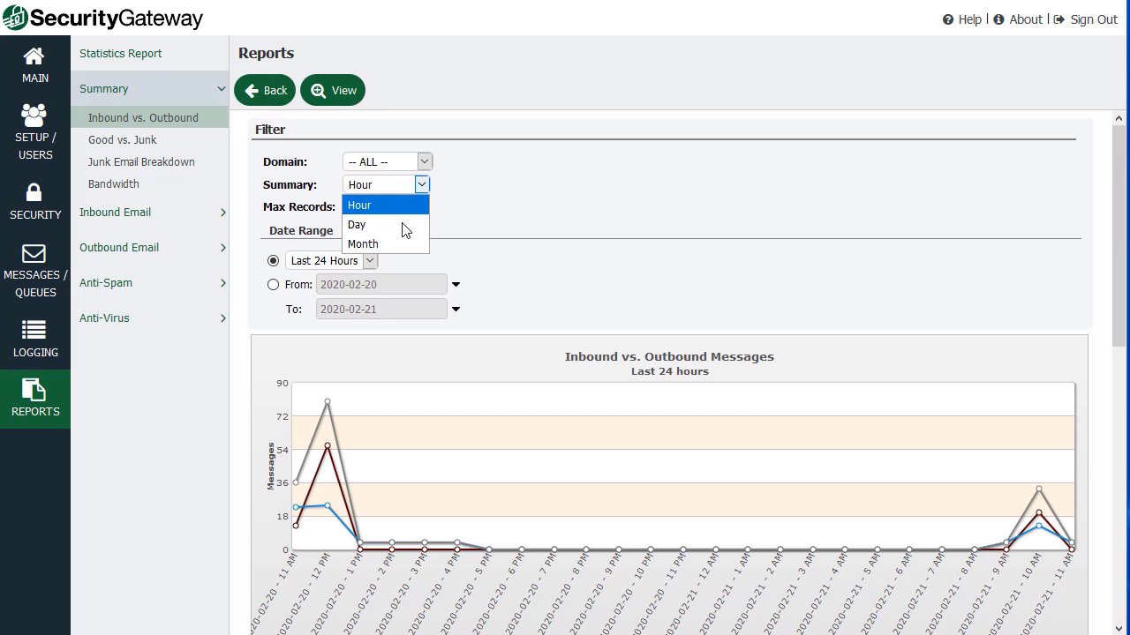
pyautogui.click(381, 240)
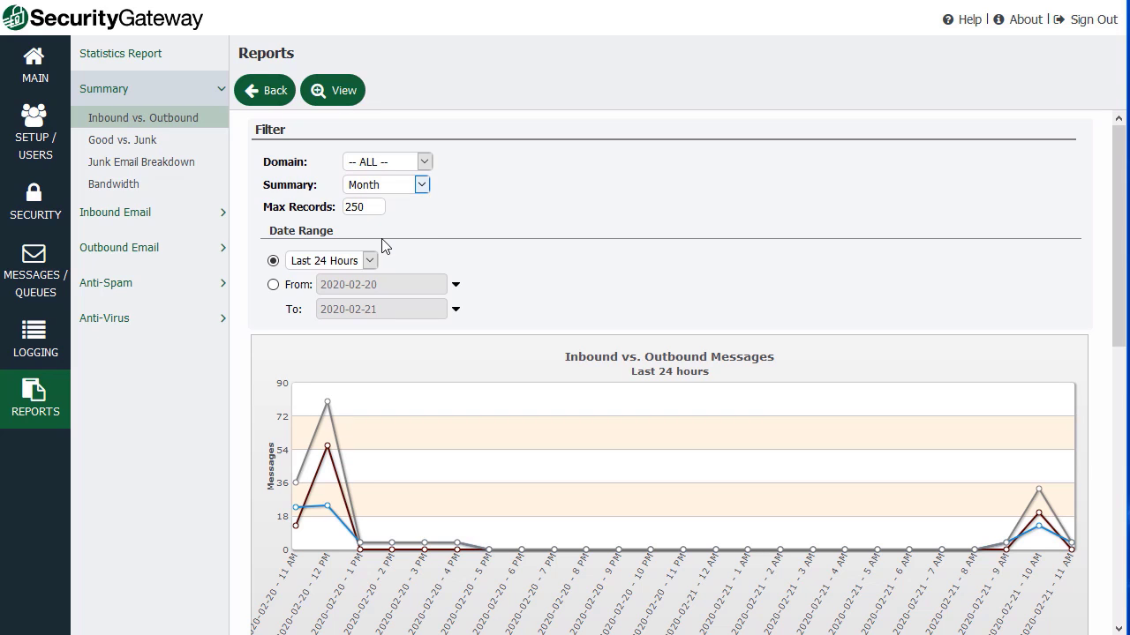
pyautogui.click(332, 99)
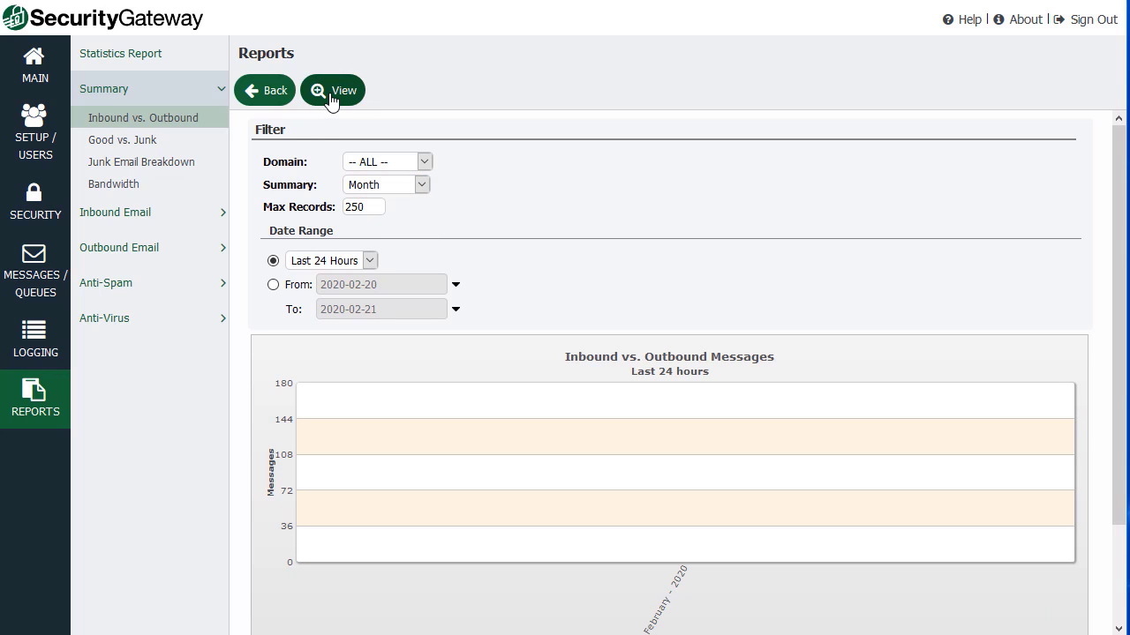
# Step: Display the Inbound vs. Outbound report by Hour for the Last 7 Days and inspect the total at the 2020-02-14 peak
pyautogui.click(360, 261)
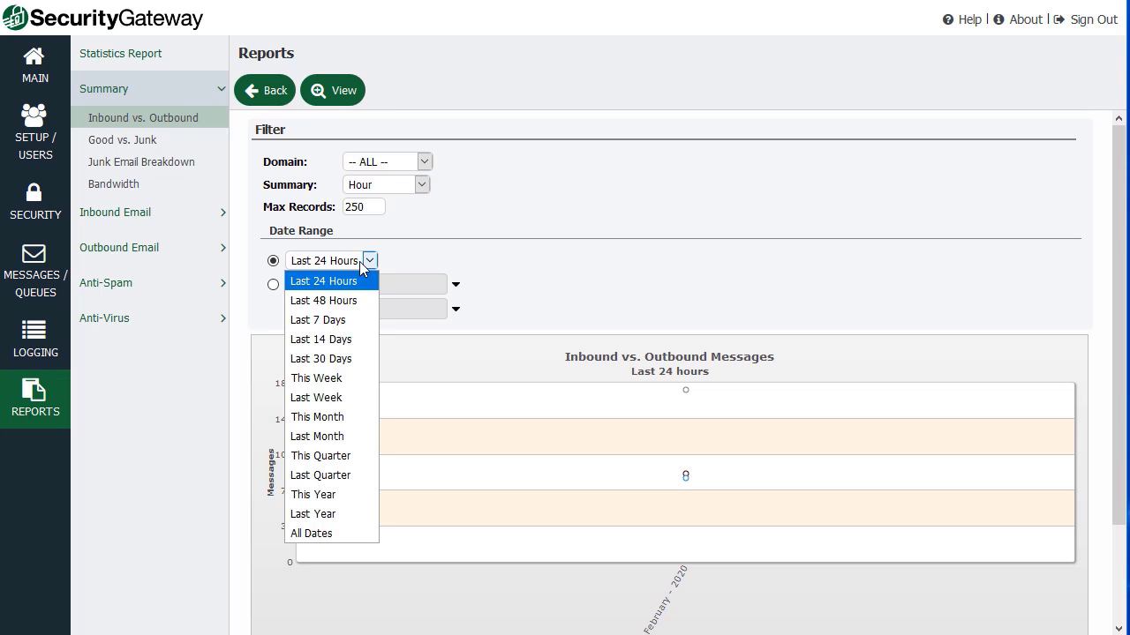
pyautogui.click(363, 265)
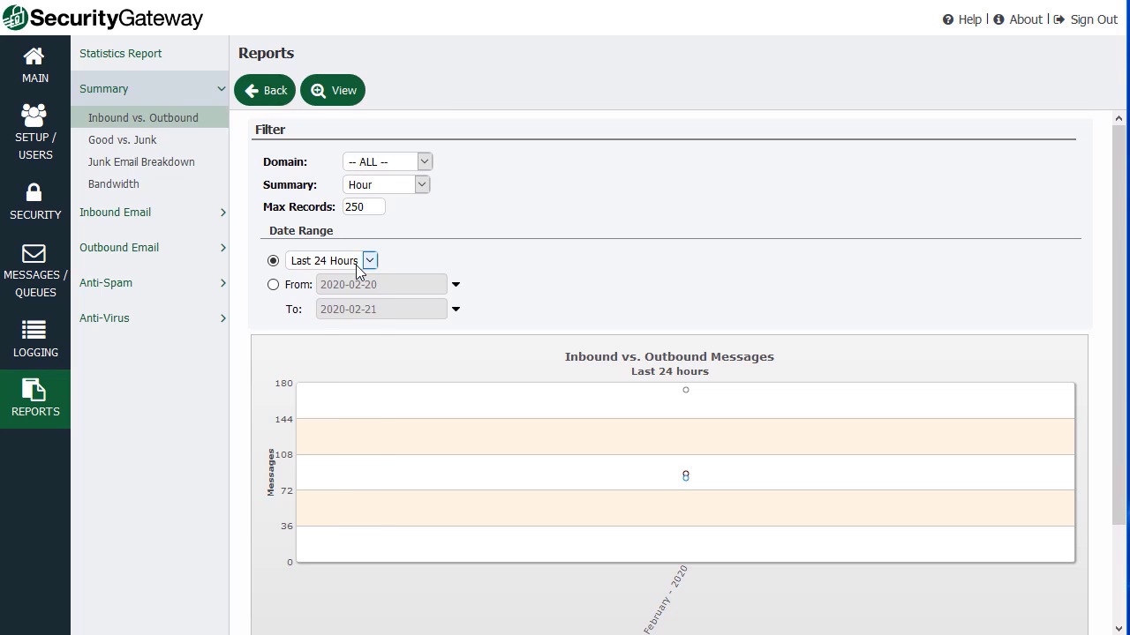
pyautogui.click(357, 264)
pyautogui.click(353, 318)
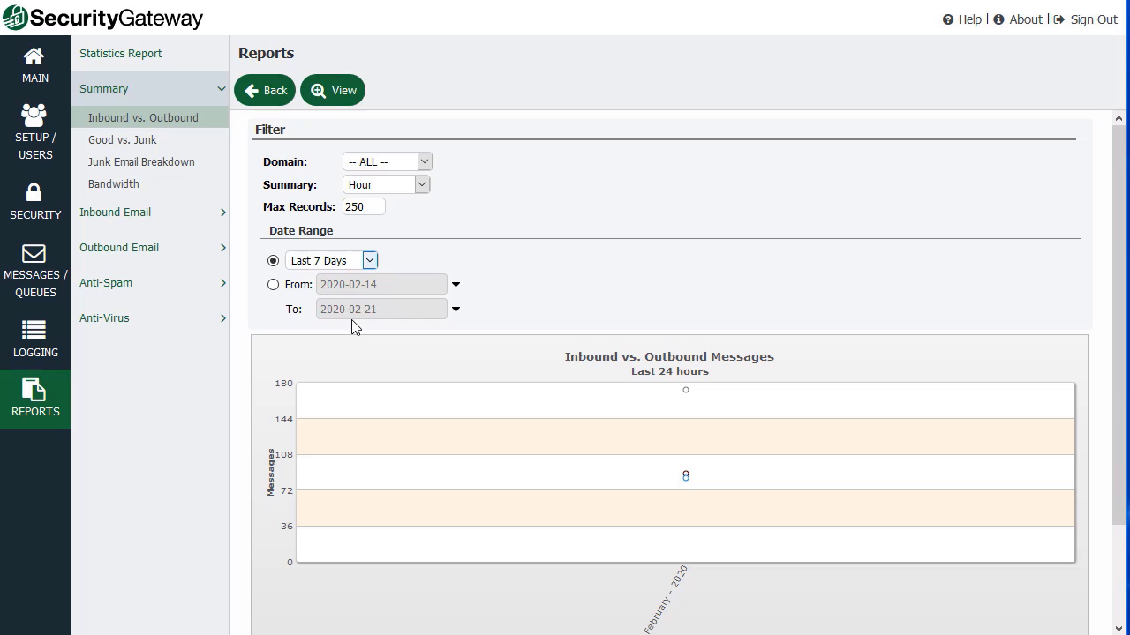
pyautogui.click(340, 92)
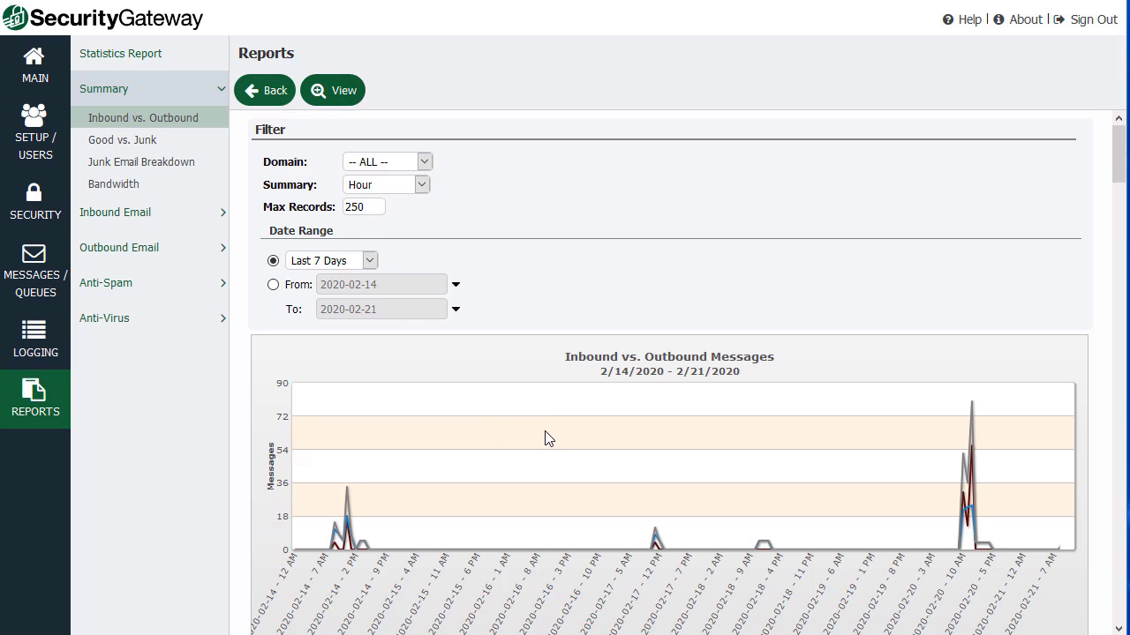
pyautogui.moveTo(346, 492)
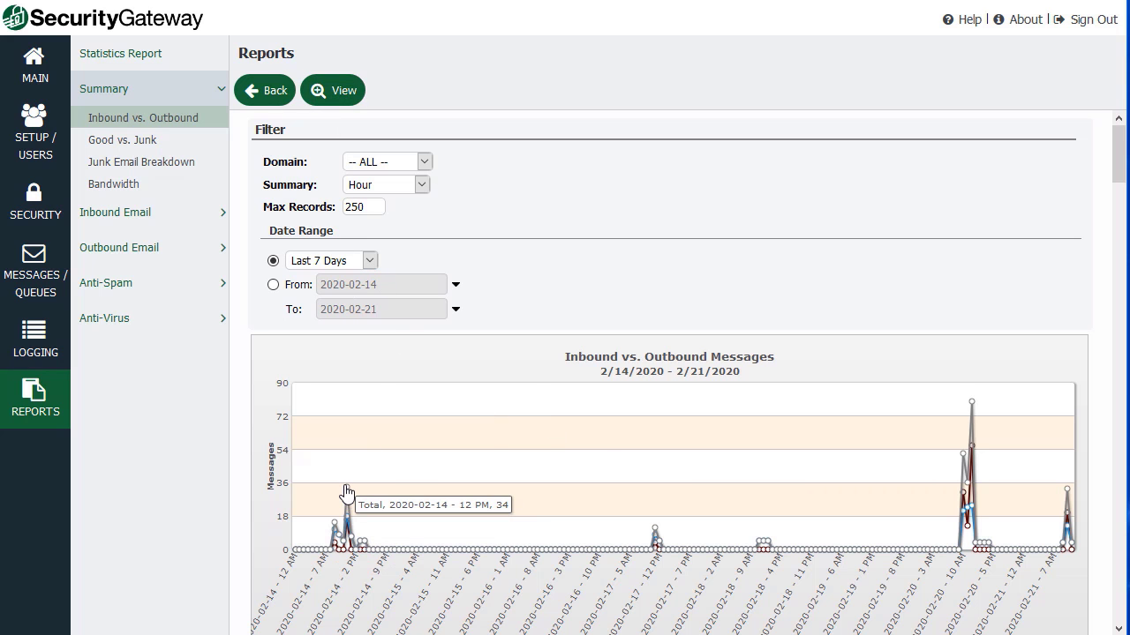
pyautogui.click(135, 147)
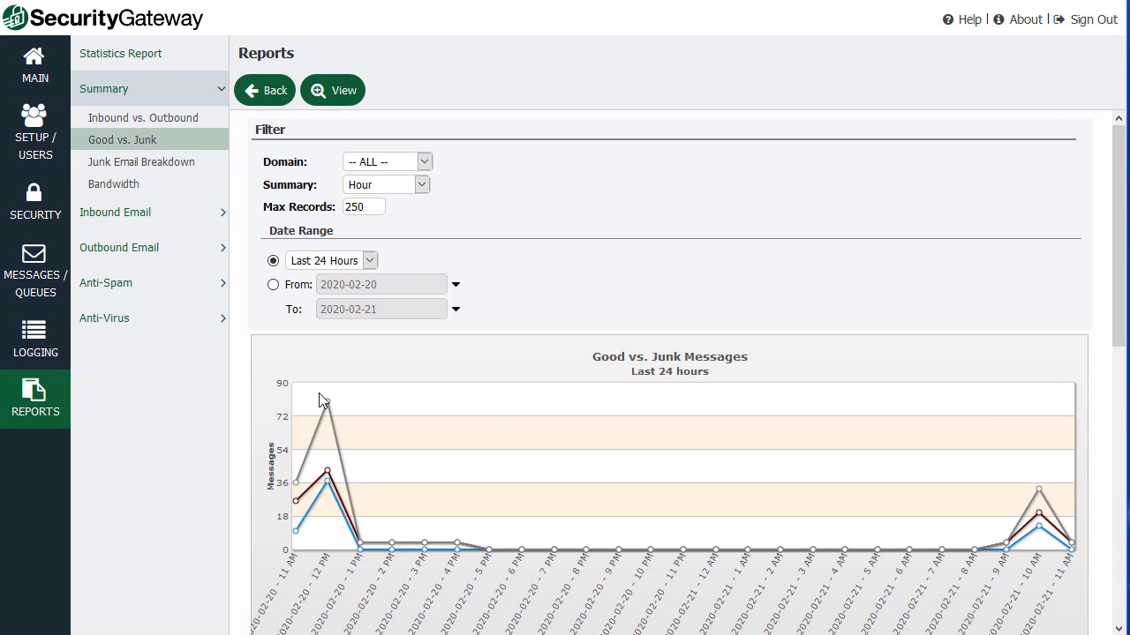
pyautogui.click(329, 474)
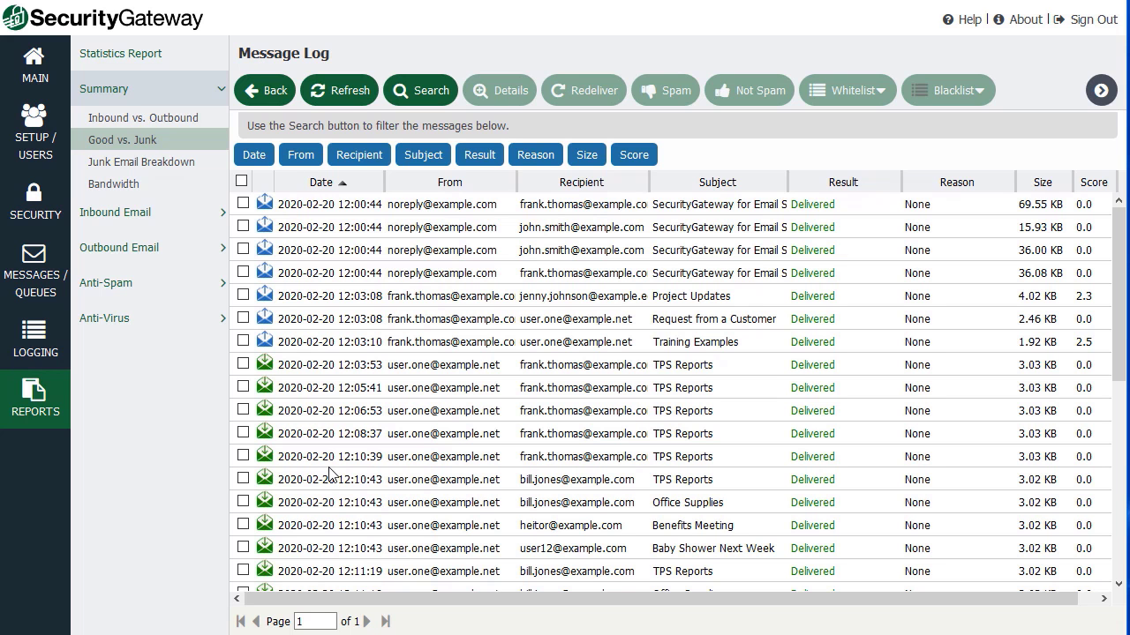
pyautogui.click(132, 163)
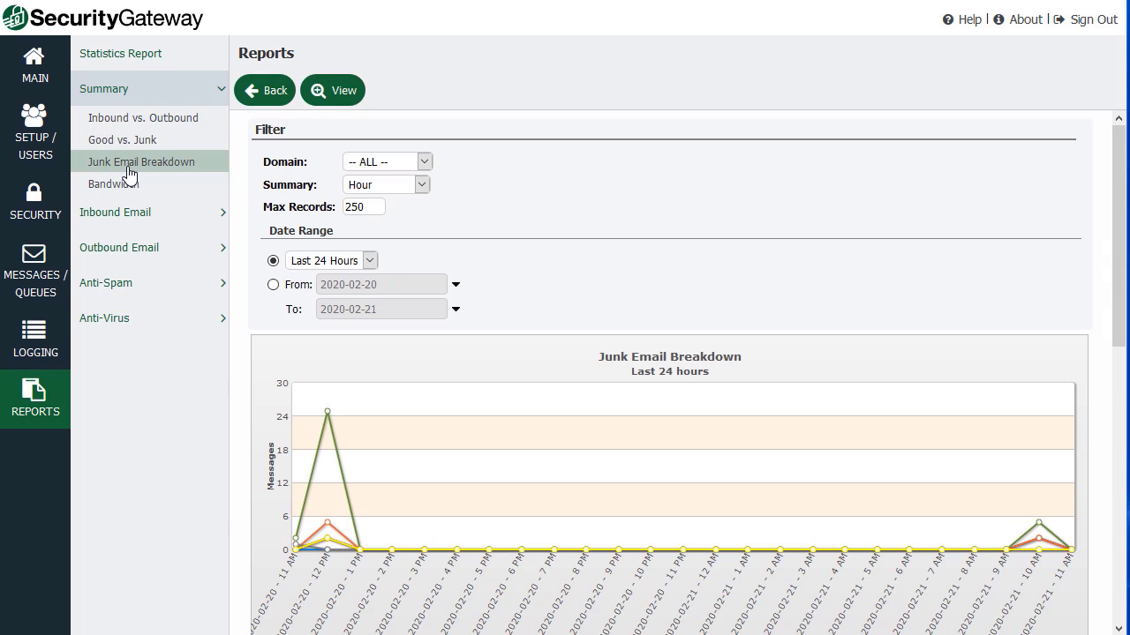
pyautogui.click(128, 183)
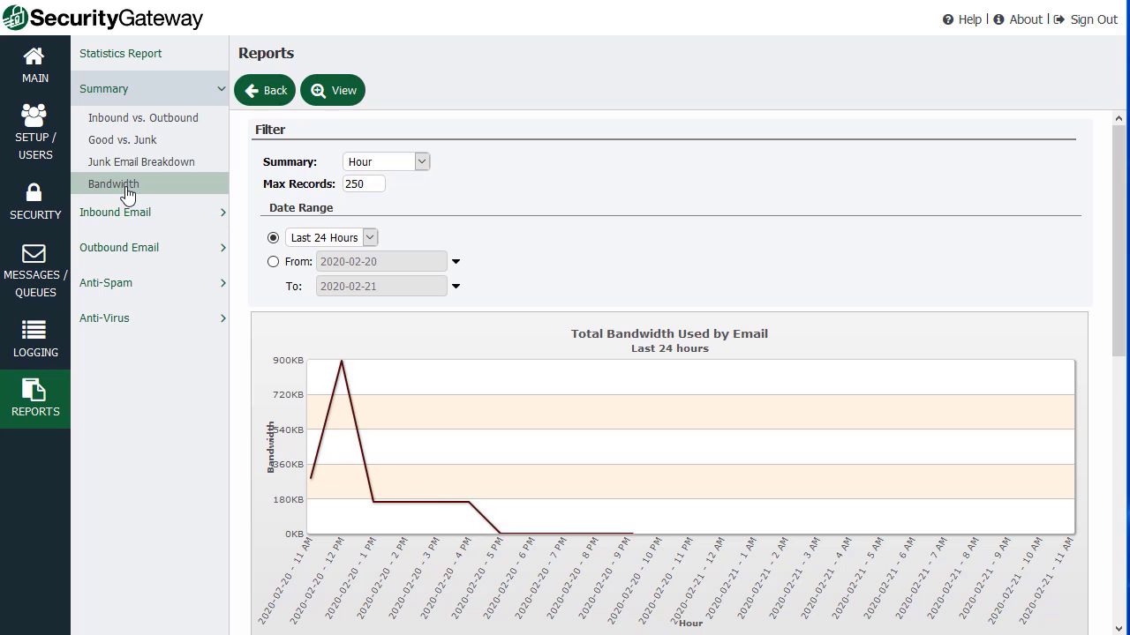
# Step: View the inbound Messages Processed and Top Recipients reports, and list the messages behind the fourth-ranked recipient's bar
pyautogui.click(126, 221)
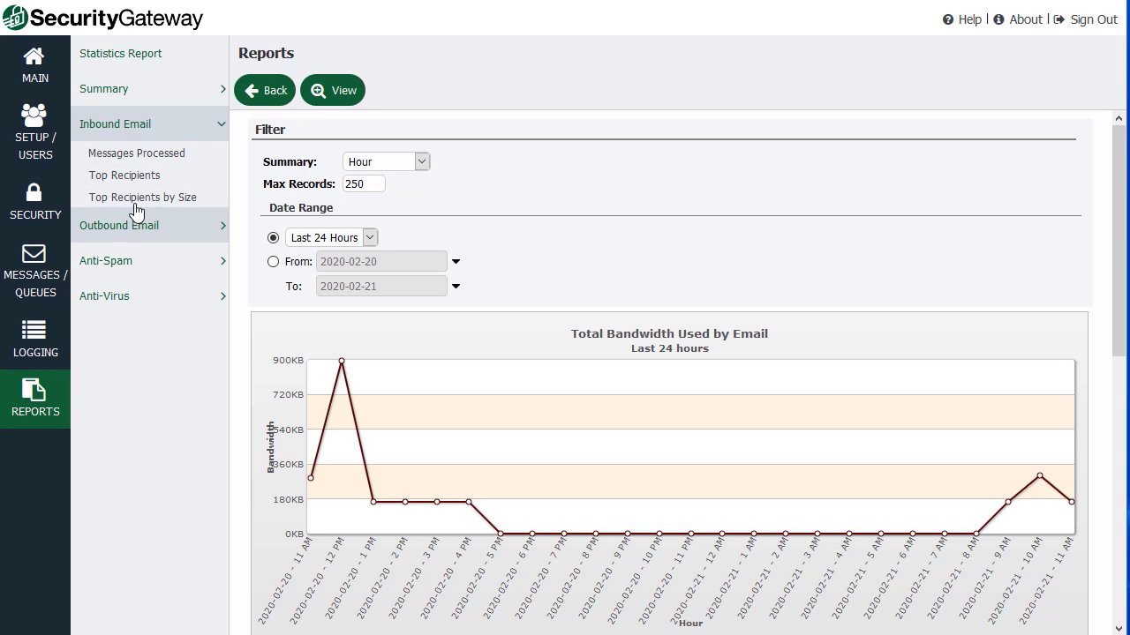
pyautogui.click(131, 157)
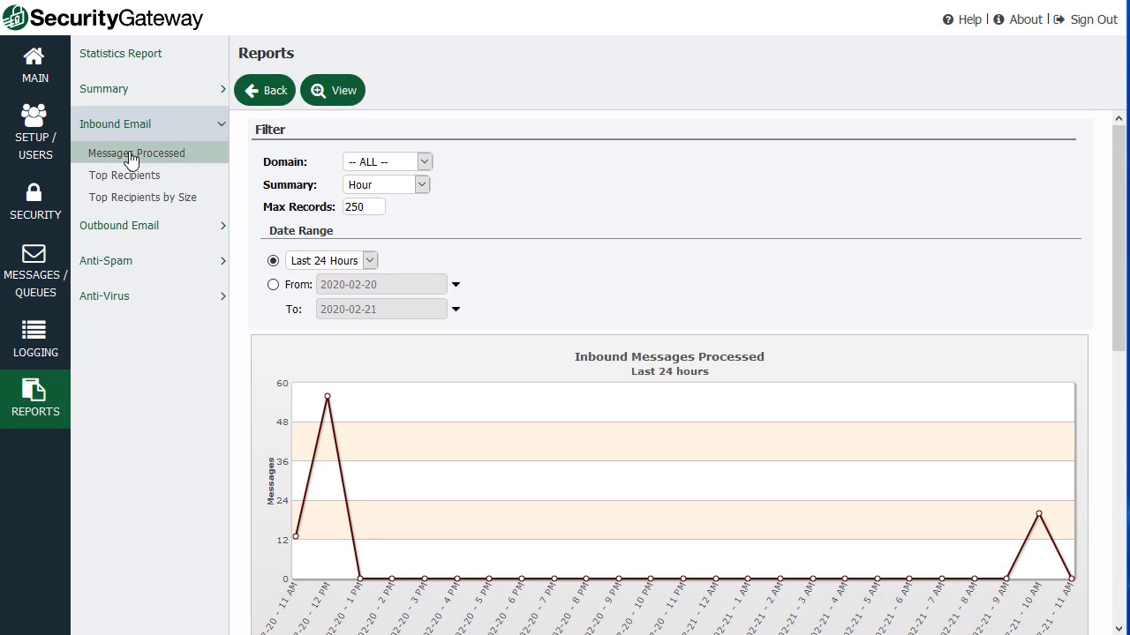
pyautogui.click(133, 182)
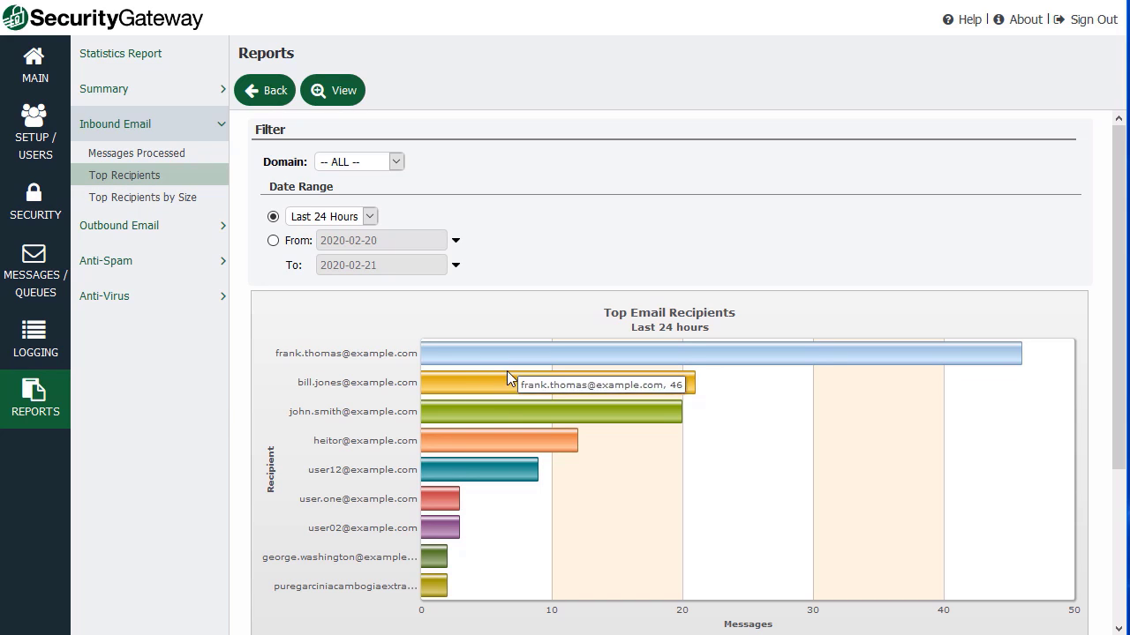
pyautogui.click(495, 445)
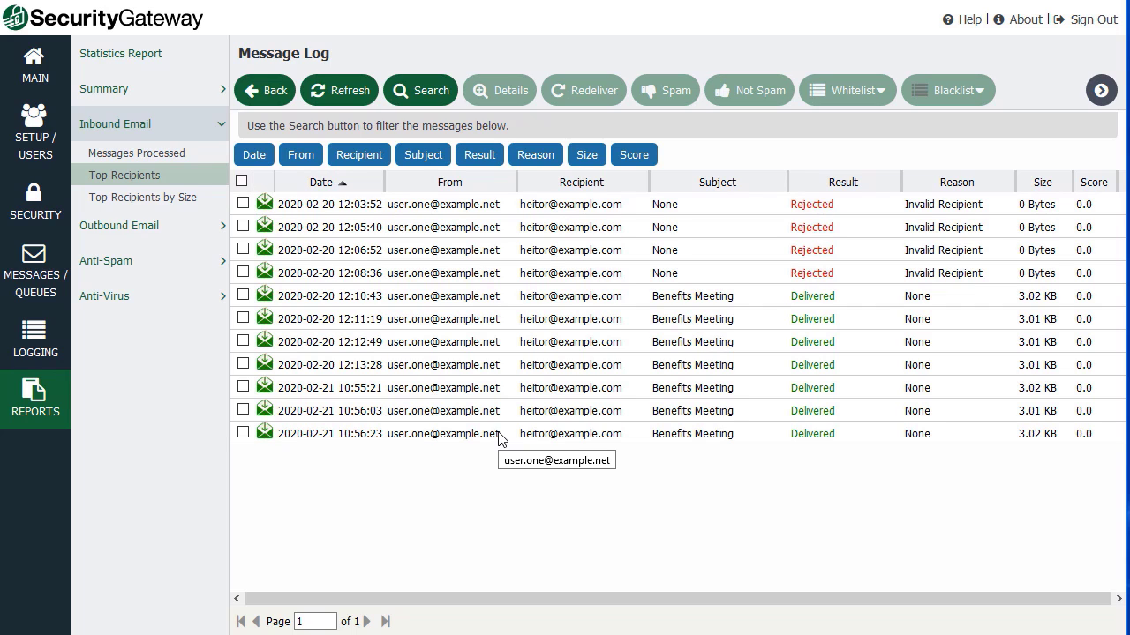
# Step: Review the Outbound Email reports: Top Senders by Size, Top Senders and Messages Processed
pyautogui.click(150, 231)
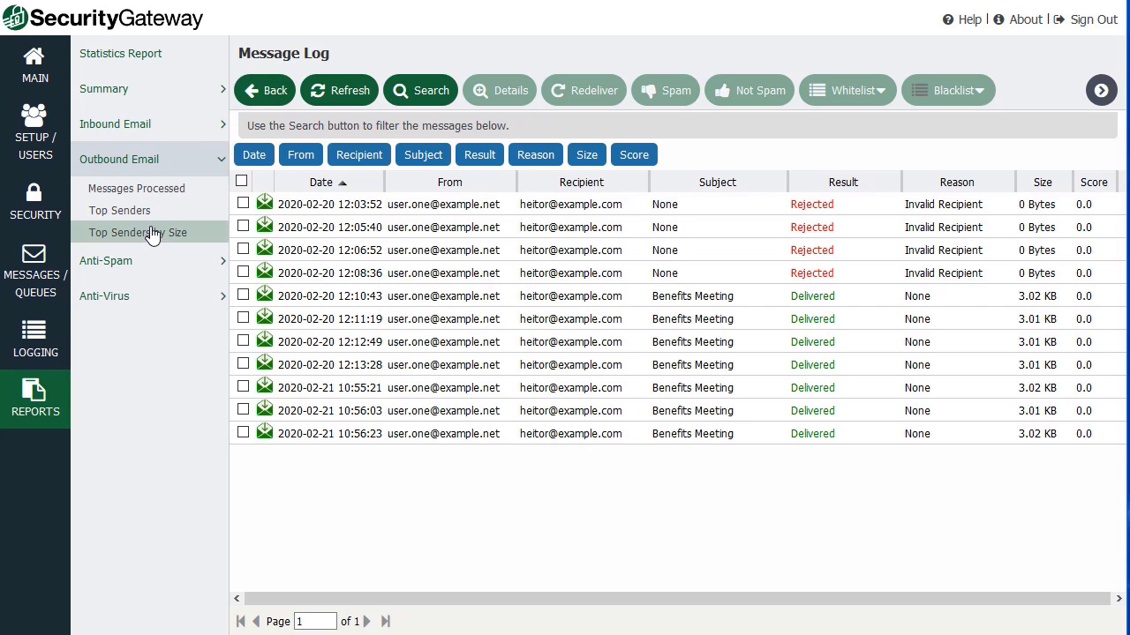
pyautogui.click(133, 234)
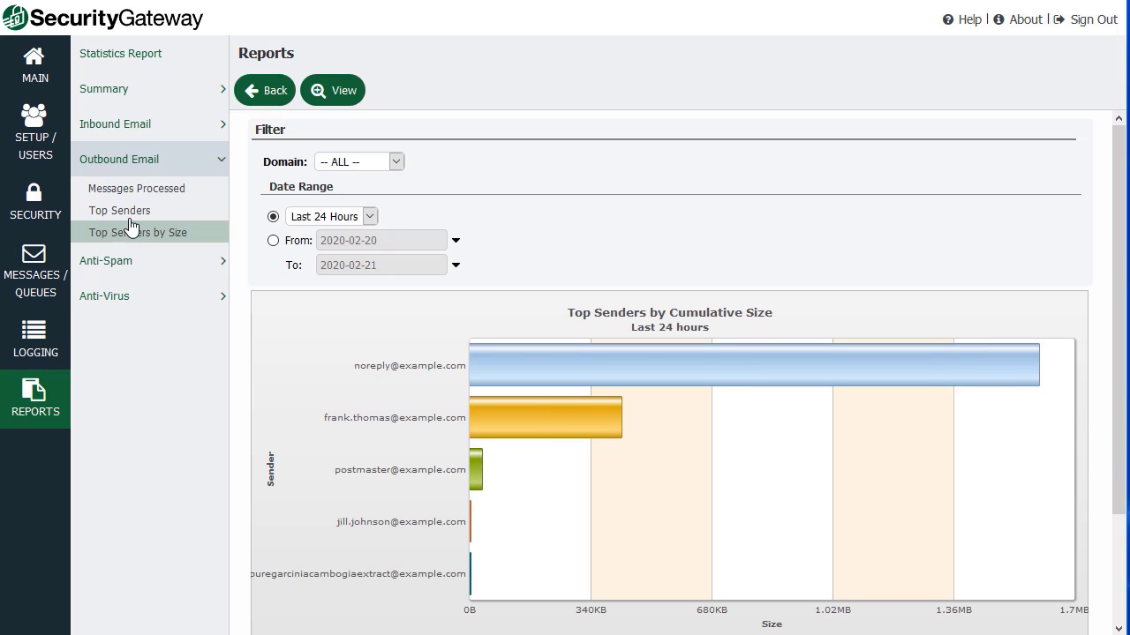
pyautogui.click(132, 212)
pyautogui.click(146, 192)
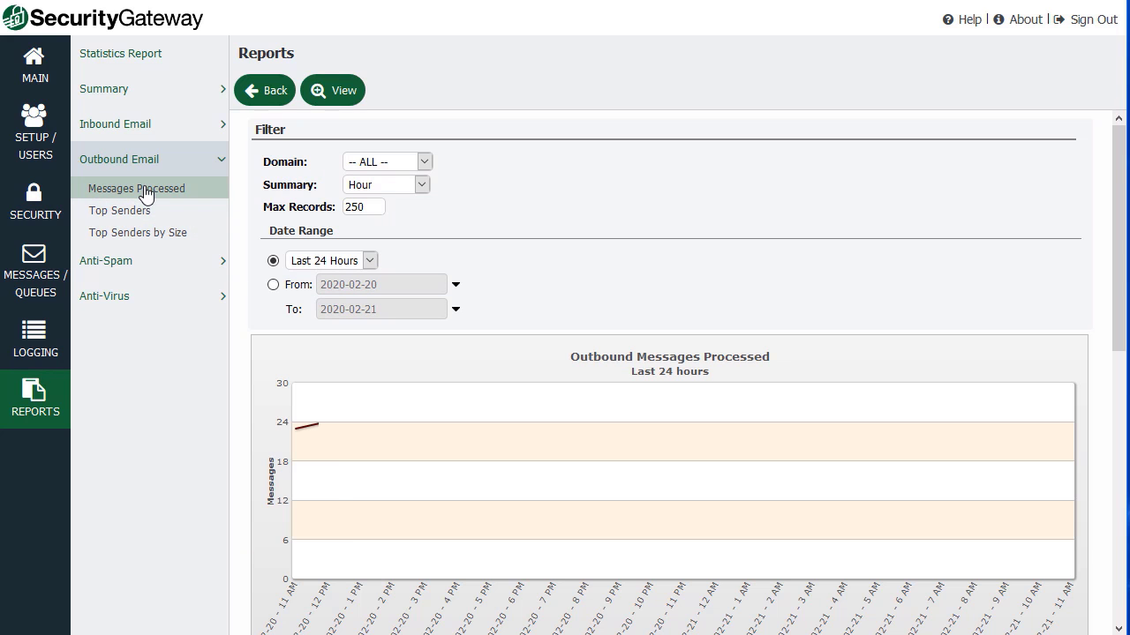
# Step: View the anti-spam reports on Top Spam Sources and Top Recipients, and list the available Anti-Virus reports
pyautogui.click(129, 262)
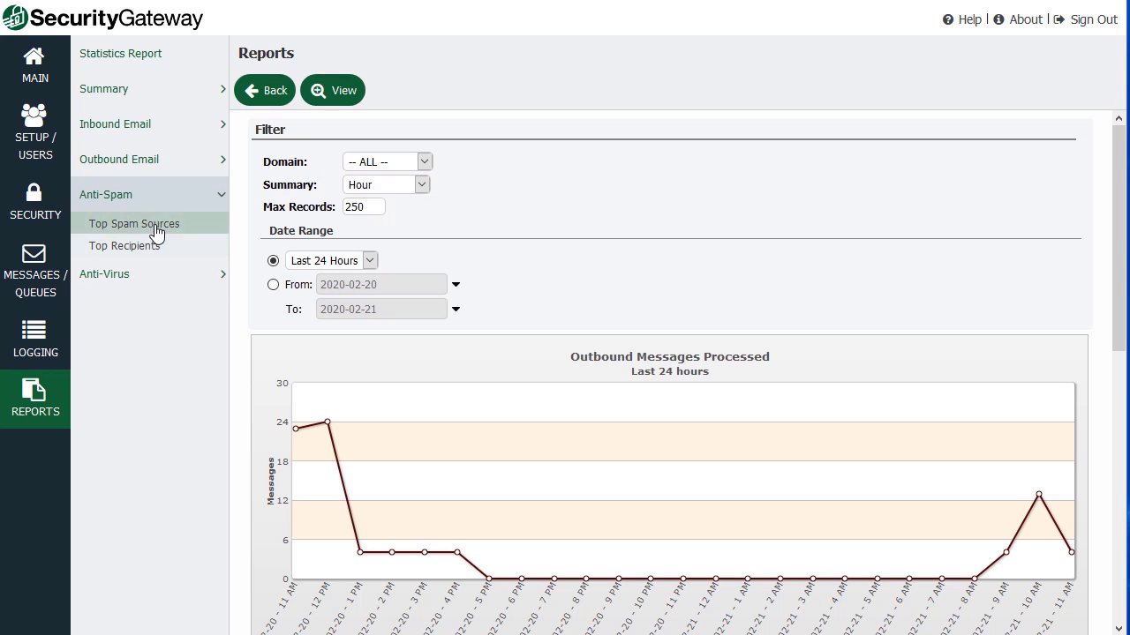
pyautogui.click(157, 229)
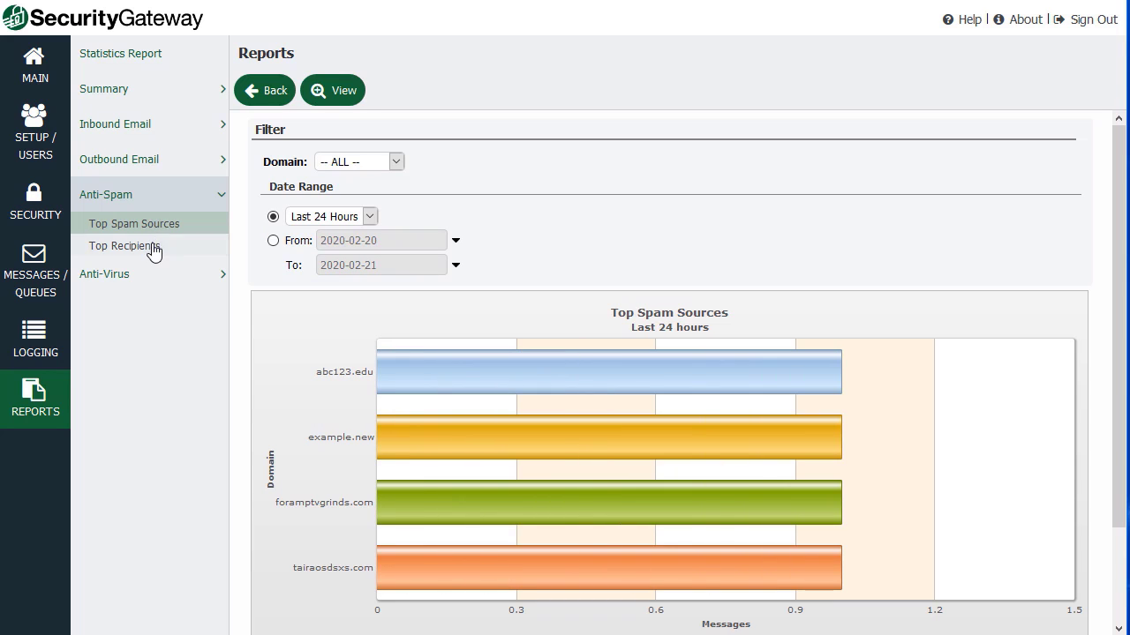
pyautogui.click(153, 250)
pyautogui.click(168, 277)
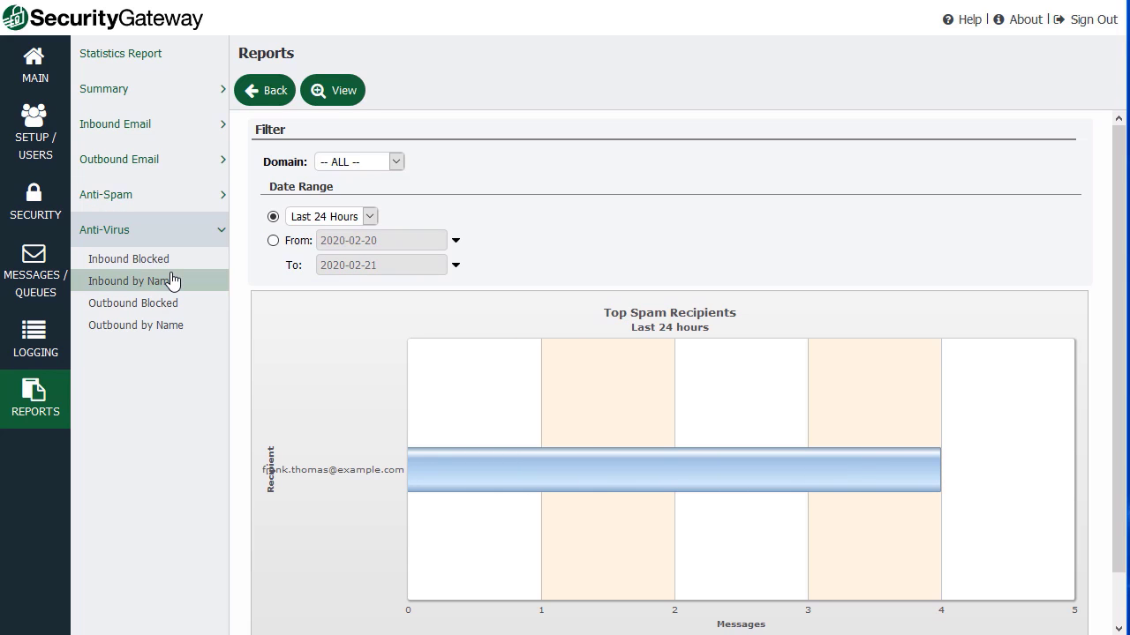